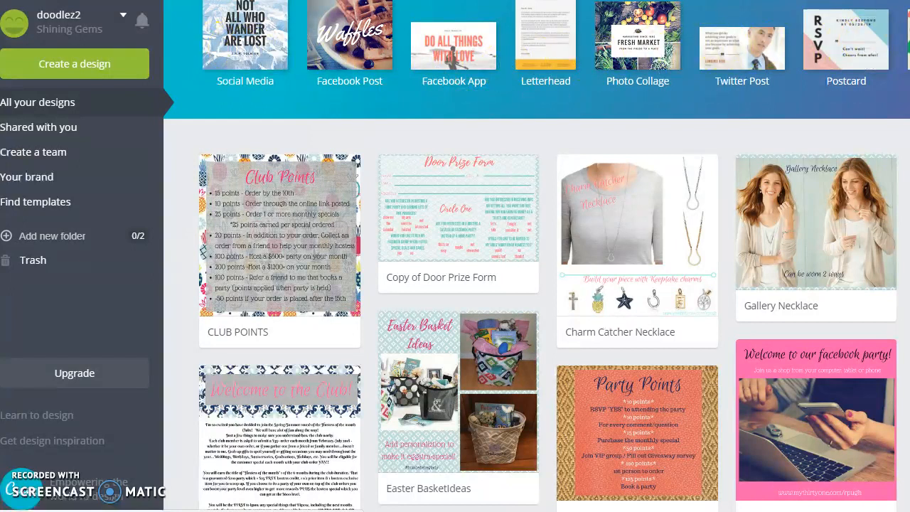
# - Start a new Social Media design from the create-a-design options
pyautogui.click(900, 85)
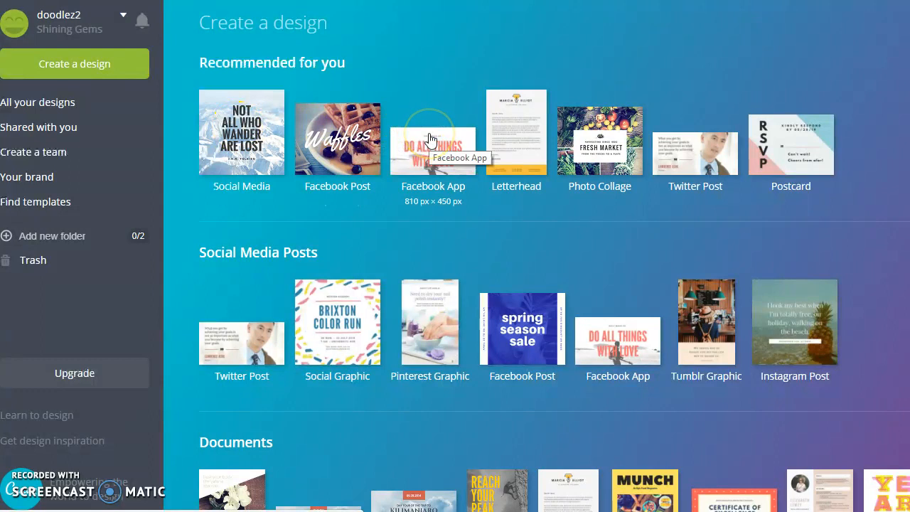
pyautogui.click(250, 132)
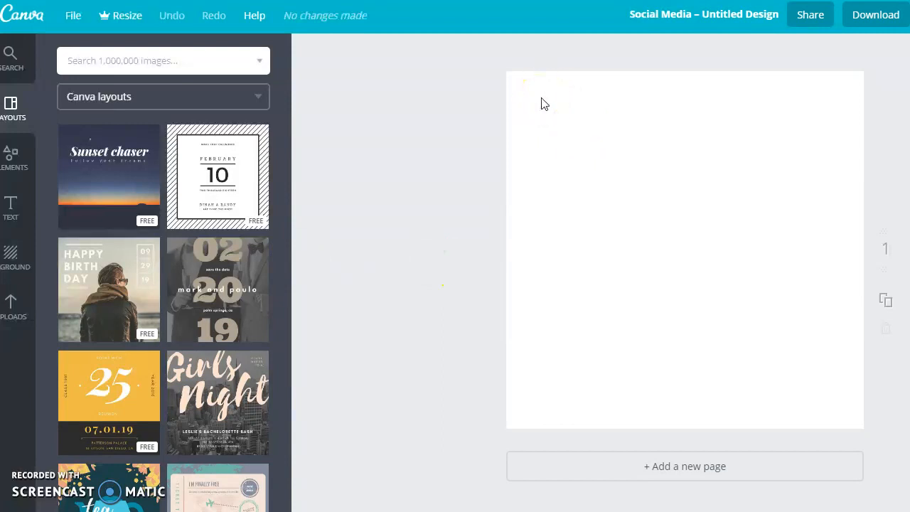
# - Browse your uploaded images and add the light blue diamond pattern image to the blank page
pyautogui.click(13, 309)
pyautogui.click(13, 319)
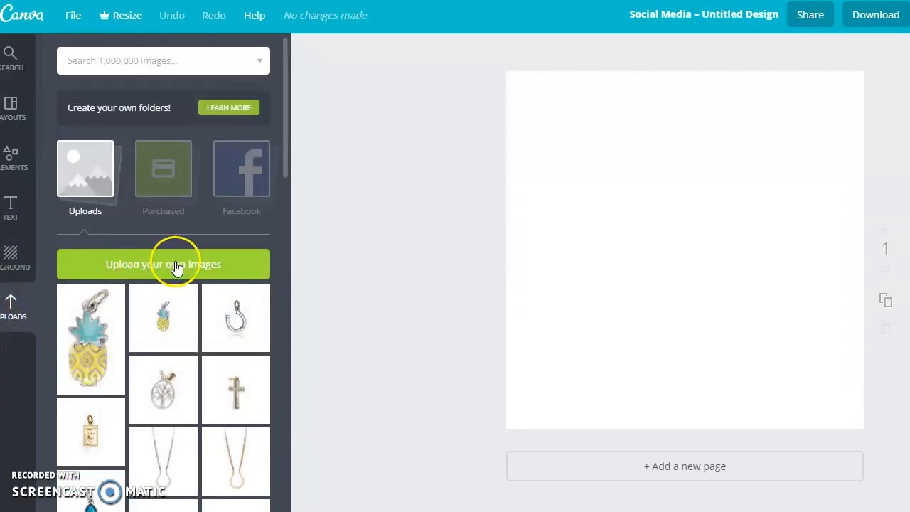
pyautogui.click(151, 397)
pyautogui.scroll(-1, 150, 404)
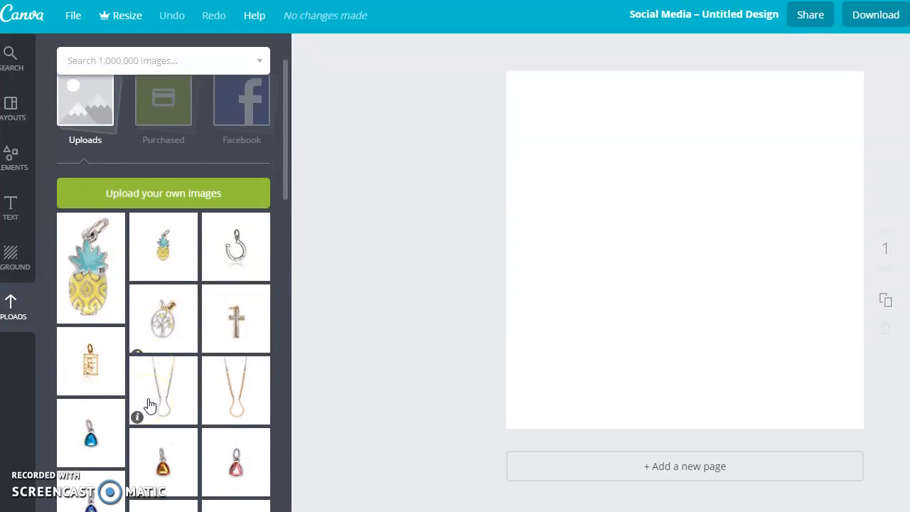
pyautogui.scroll(-4, 135, 409)
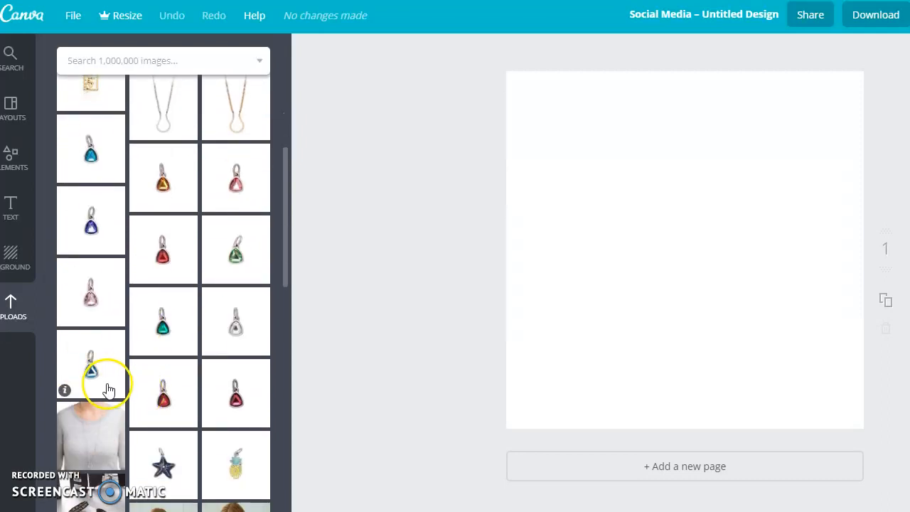
pyautogui.scroll(-2, 103, 381)
pyautogui.scroll(-2, 110, 390)
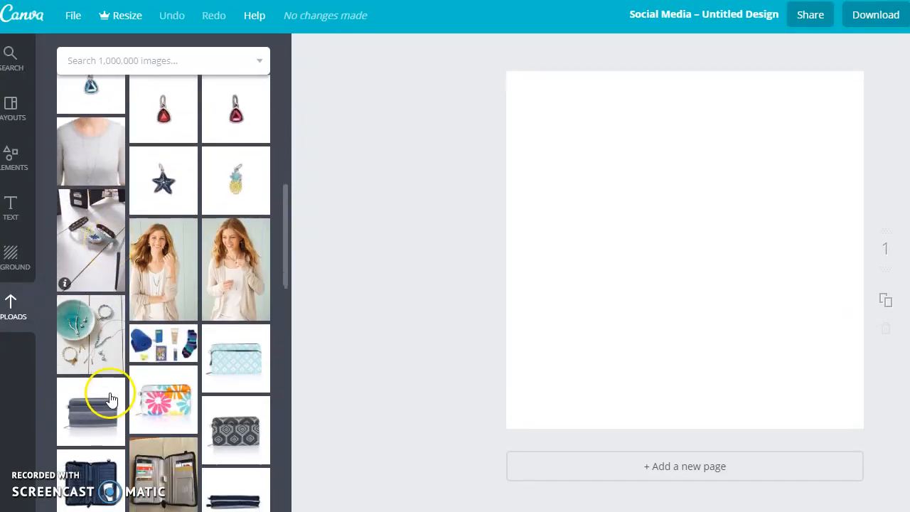
pyautogui.scroll(-4, 114, 377)
pyautogui.scroll(-3, 110, 320)
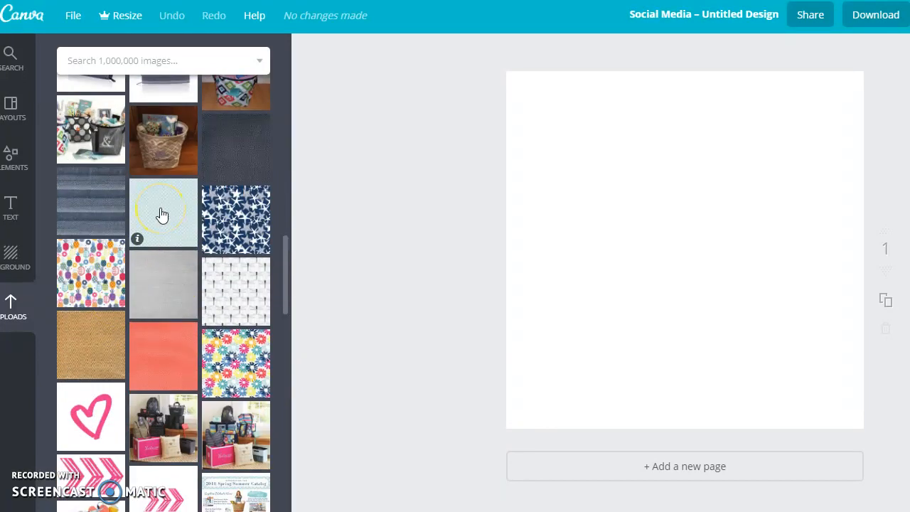
pyautogui.click(161, 215)
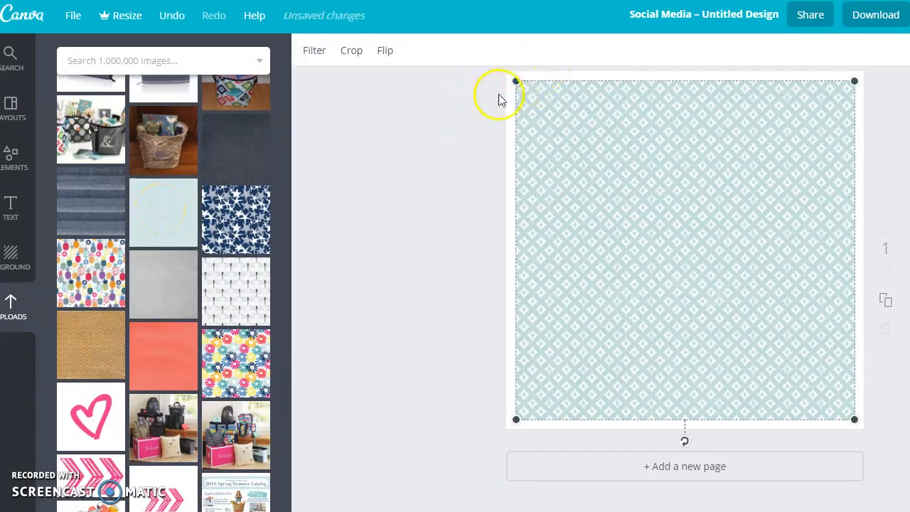
# - Stretch the pattern image by its corners so it covers the whole page
pyautogui.moveTo(517, 80); pyautogui.dragTo(506, 71)
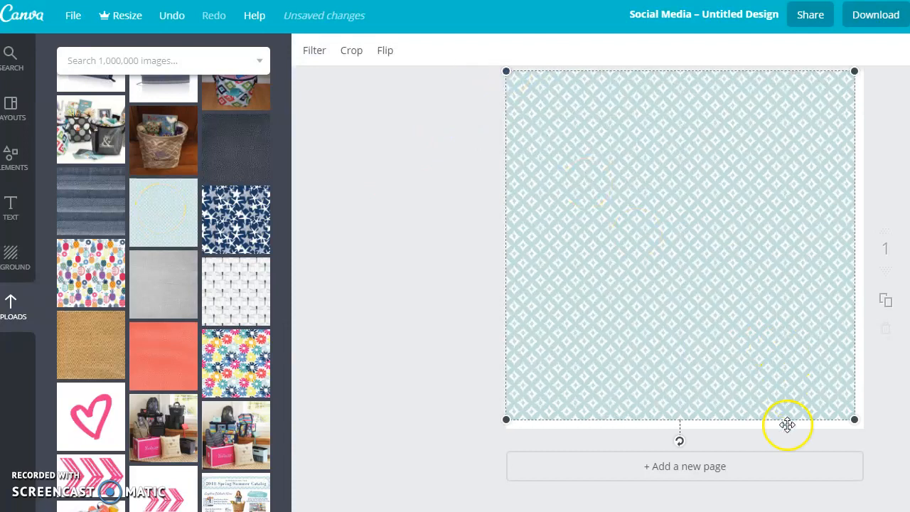
pyautogui.moveTo(854, 419); pyautogui.dragTo(864, 427)
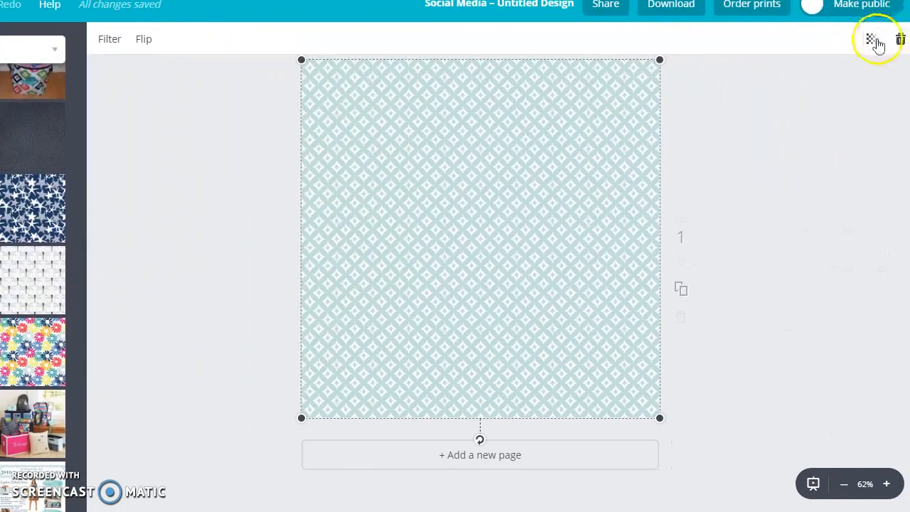
# - Set the pattern image's transparency to 88
pyautogui.click(872, 40)
pyautogui.moveTo(849, 85); pyautogui.dragTo(833, 83)
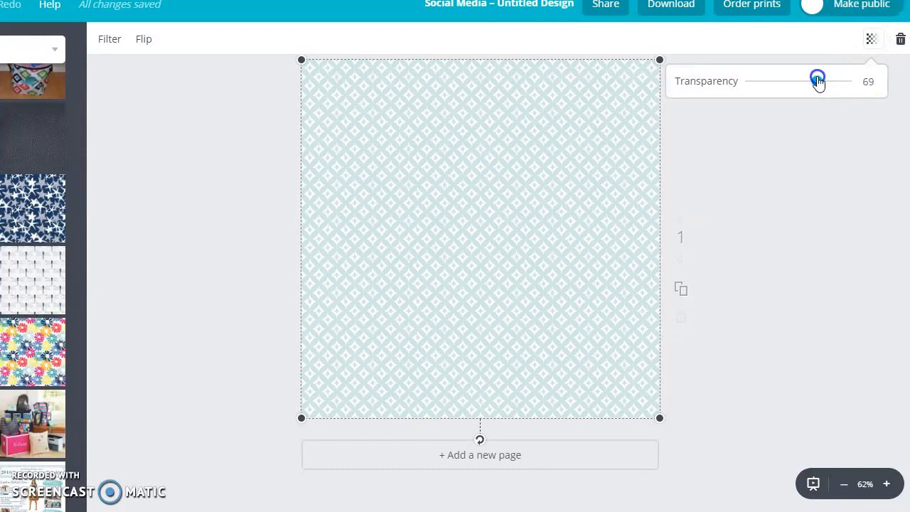
pyautogui.moveTo(836, 82); pyautogui.dragTo(836, 82)
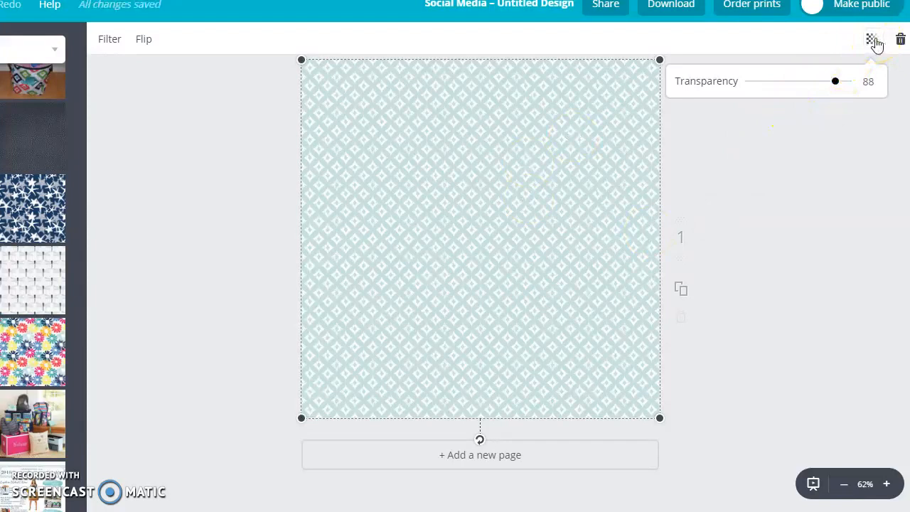
pyautogui.click(875, 40)
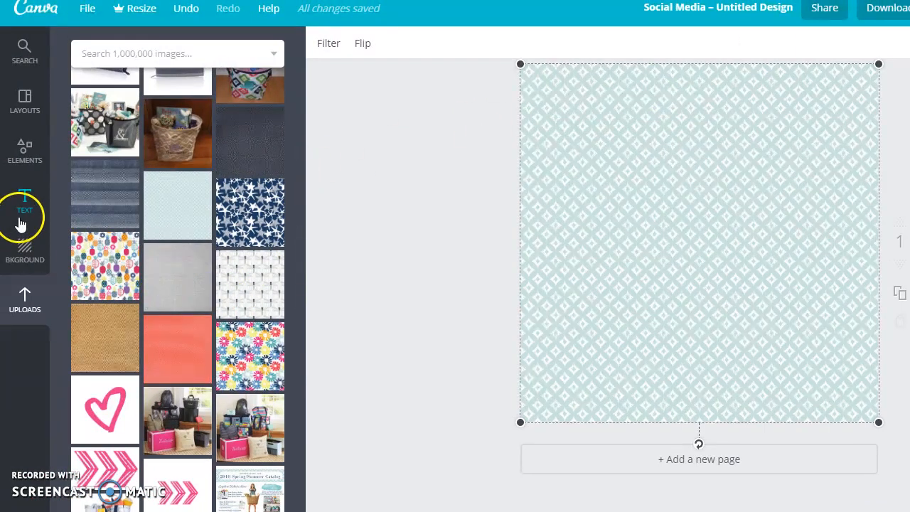
# - Add a plain white square shape from the Elements shapes onto the page
pyautogui.click(19, 159)
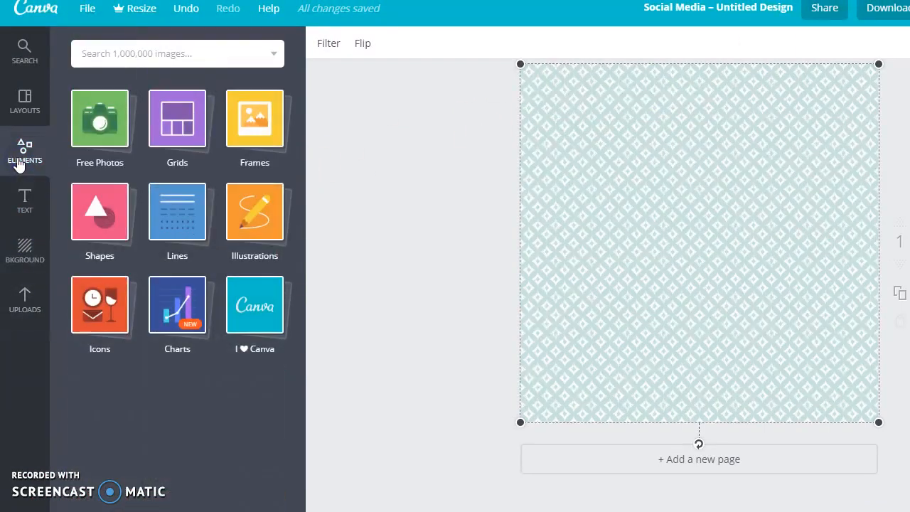
pyautogui.click(89, 220)
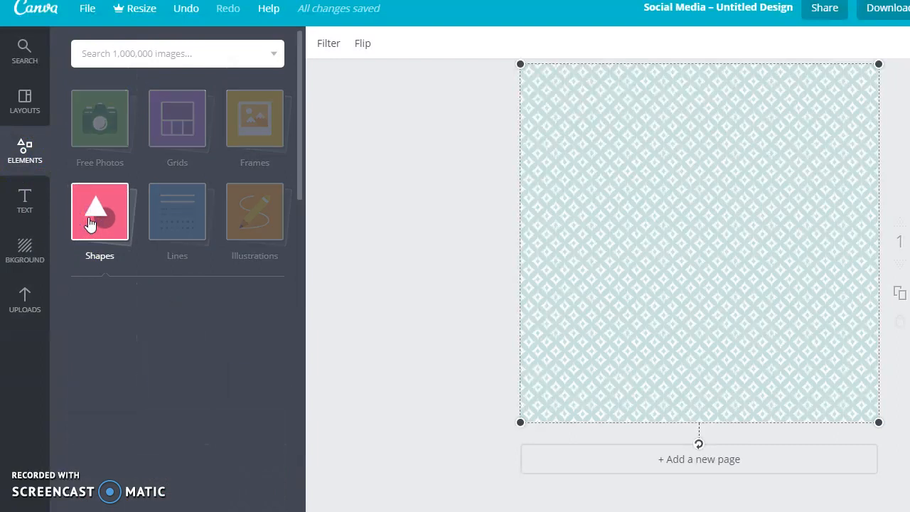
pyautogui.click(97, 305)
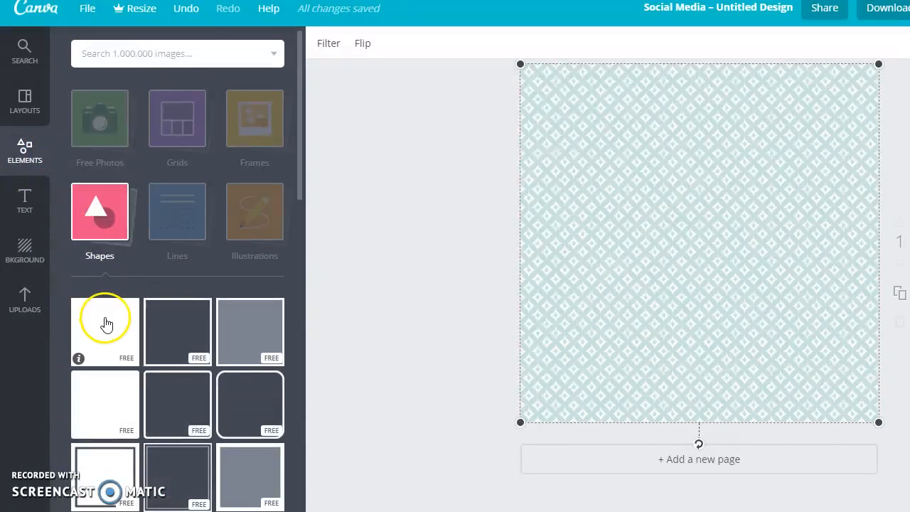
pyautogui.click(605, 134)
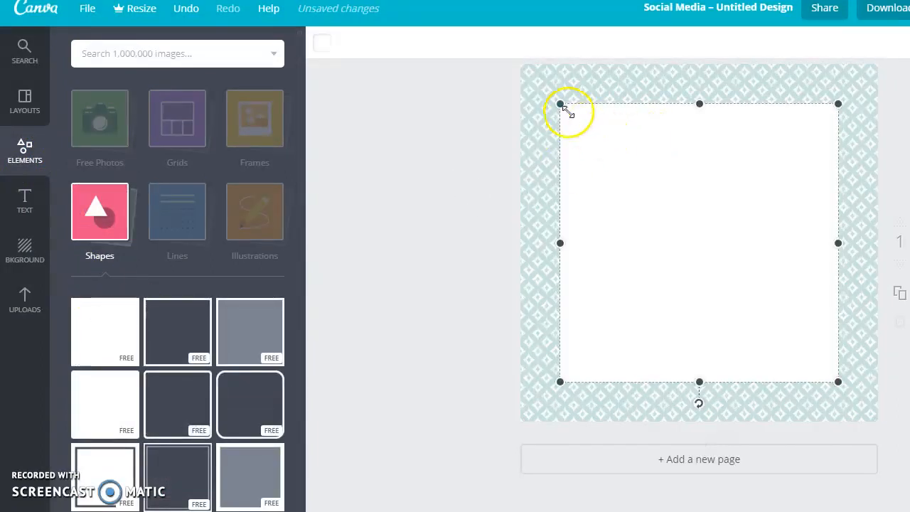
# - Recolor the square pink with color code ff45a6, adding it as a document color
pyautogui.click(322, 43)
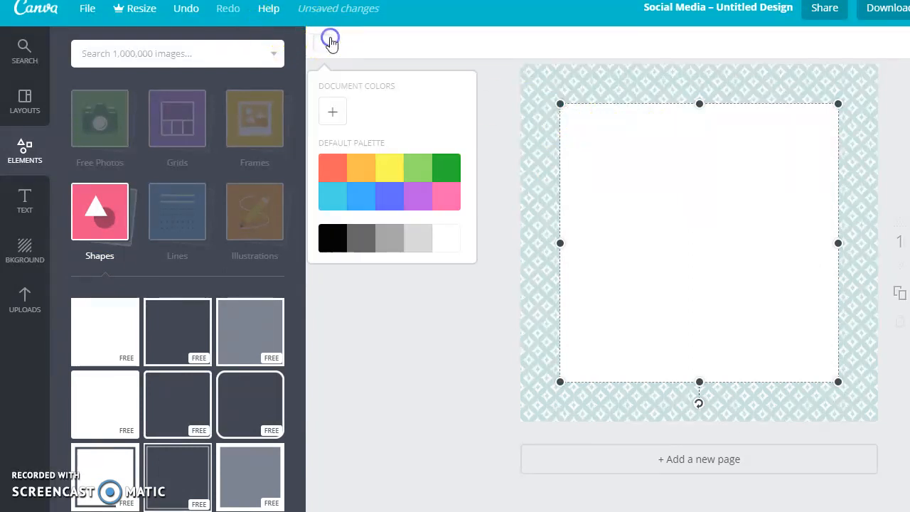
pyautogui.click(449, 190)
pyautogui.click(332, 111)
pyautogui.moveTo(448, 171); pyautogui.dragTo(454, 168)
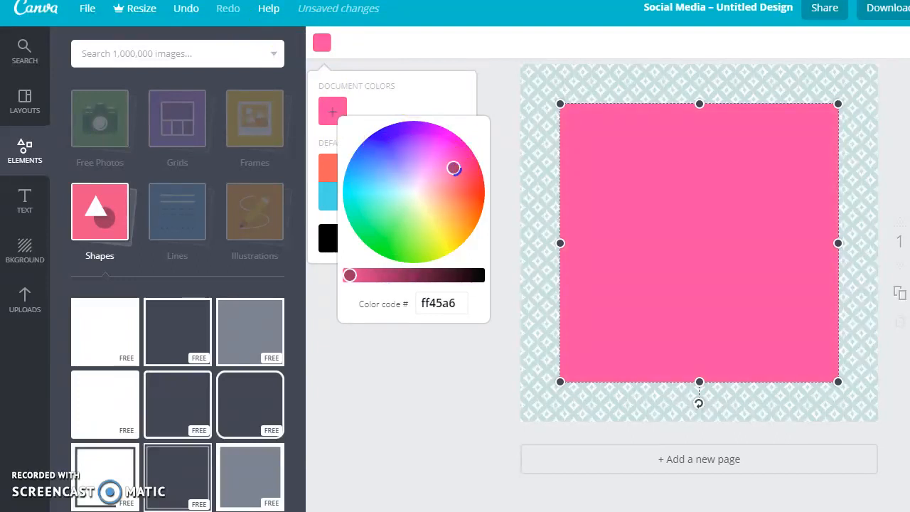
pyautogui.click(415, 361)
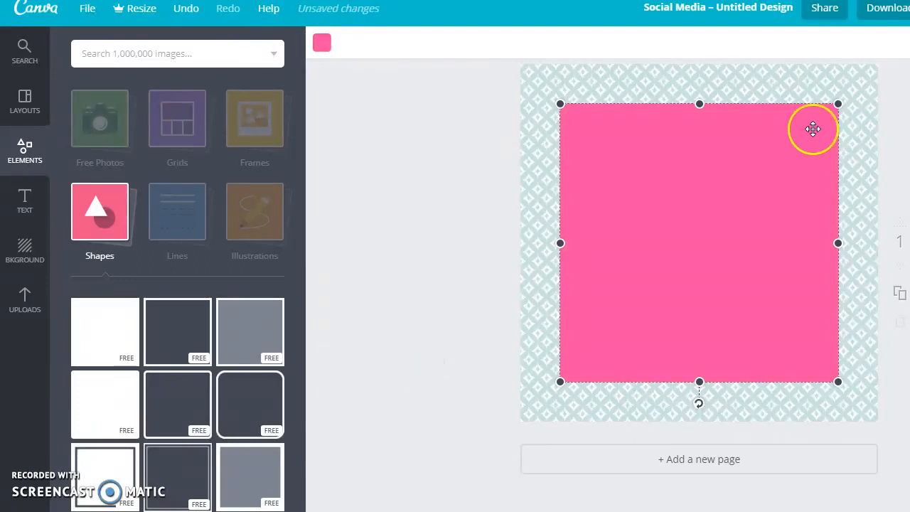
# - Shrink the pink square and move it to the left middle of the page
pyautogui.moveTo(839, 105); pyautogui.dragTo(724, 213)
pyautogui.moveTo(682, 291); pyautogui.dragTo(657, 238)
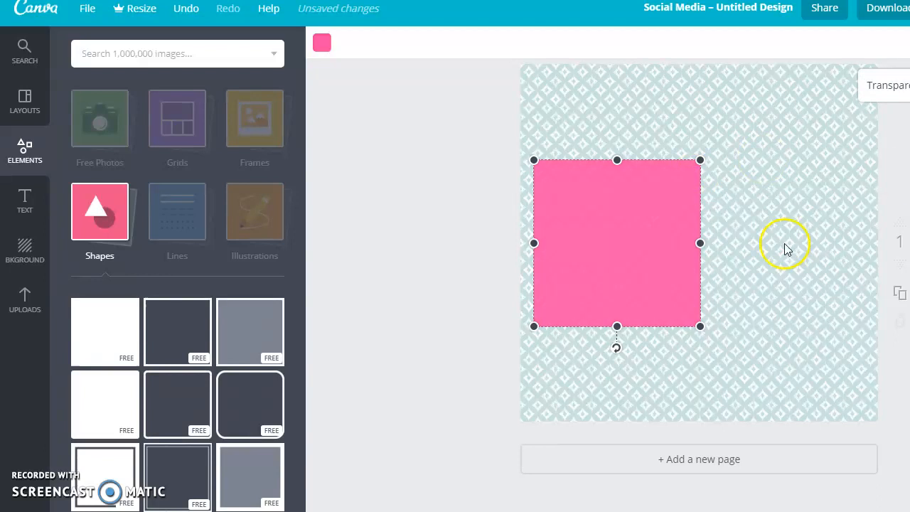
# - Add a second white square, resized to match the pink one, and place it to its right
pyautogui.click(98, 315)
pyautogui.moveTo(563, 102); pyautogui.dragTo(666, 169)
pyautogui.moveTo(743, 330); pyautogui.dragTo(782, 294)
pyautogui.moveTo(875, 154); pyautogui.dragTo(847, 187)
pyautogui.moveTo(759, 258); pyautogui.dragTo(794, 228)
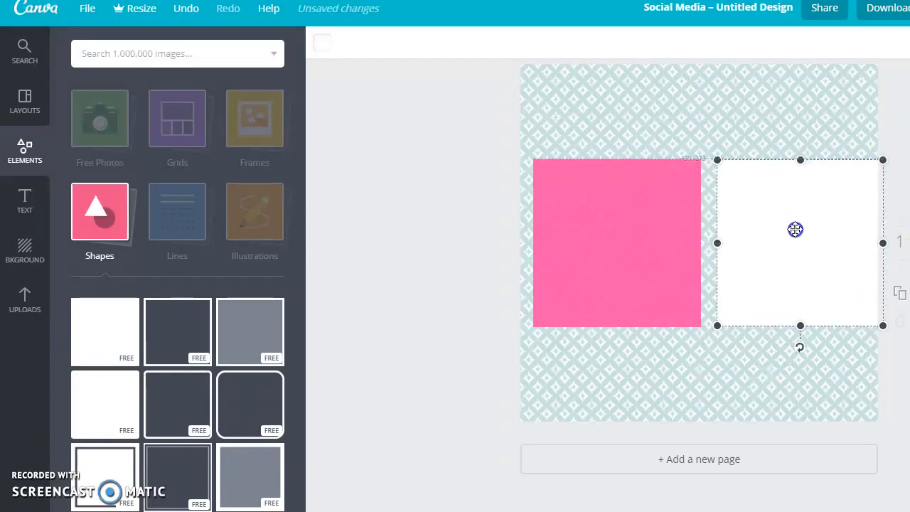
# - Color the second square with the document pink and move it to the top-right corner
pyautogui.click(327, 45)
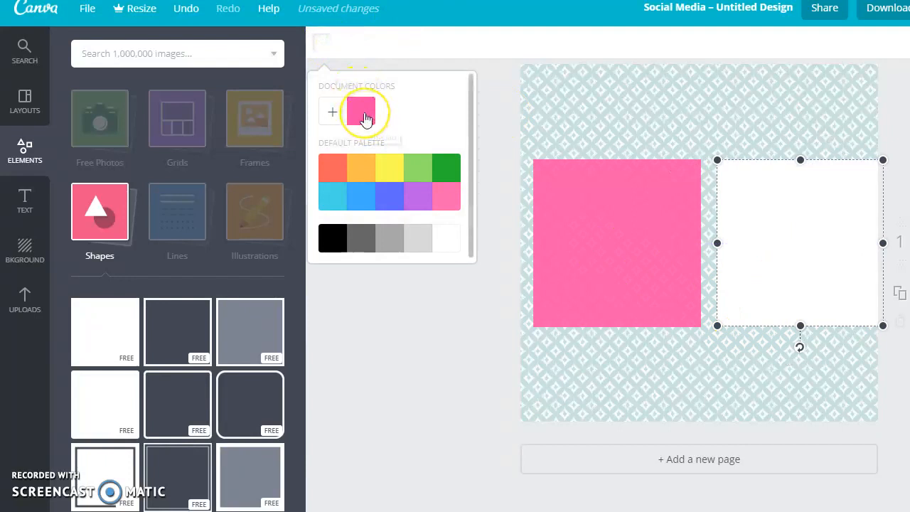
pyautogui.click(361, 114)
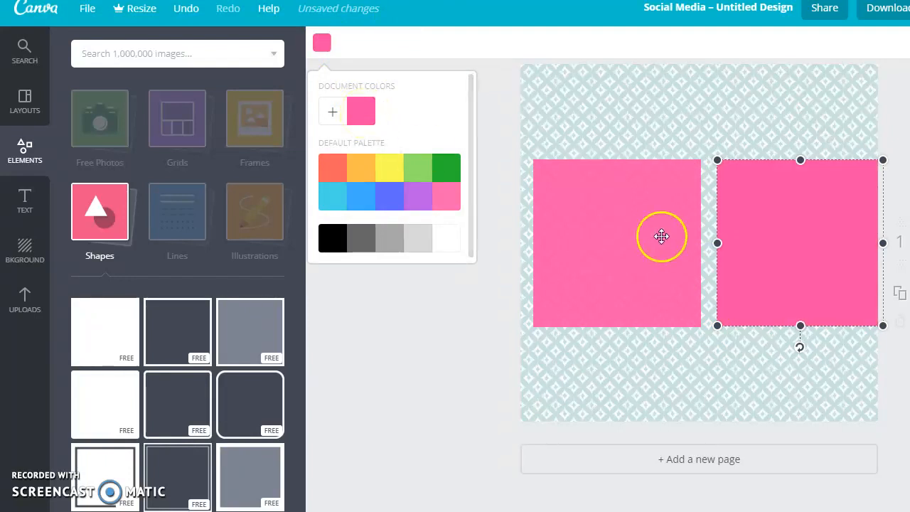
pyautogui.moveTo(772, 244); pyautogui.dragTo(762, 156)
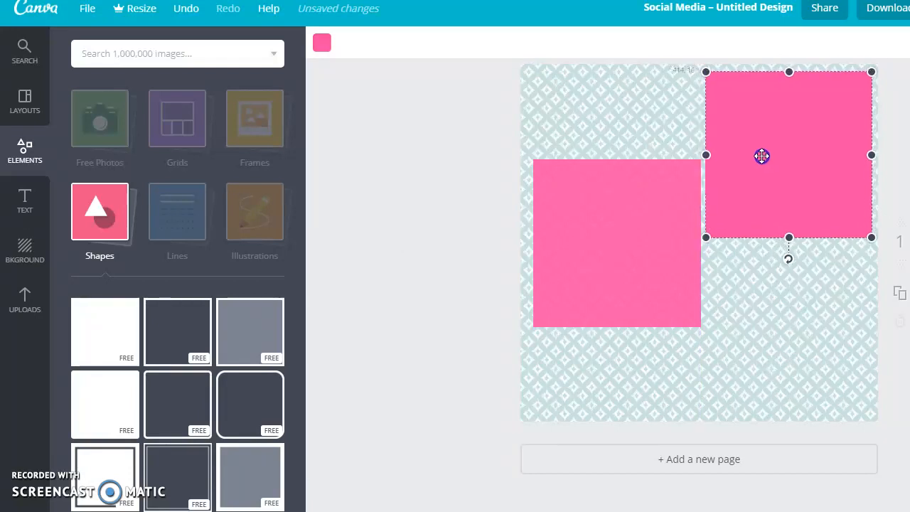
# - Nudge the left pink square slightly to align it with the top-right square
pyautogui.moveTo(654, 209); pyautogui.dragTo(651, 210)
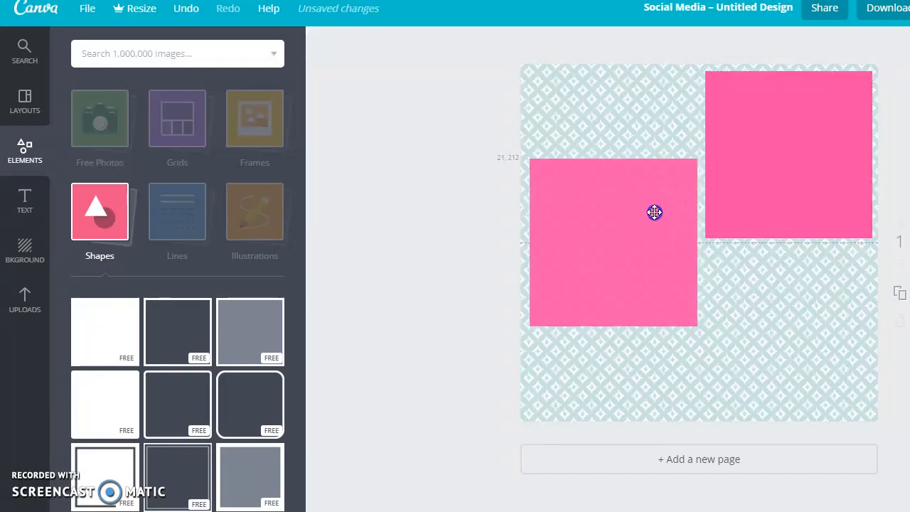
pyautogui.click(778, 136)
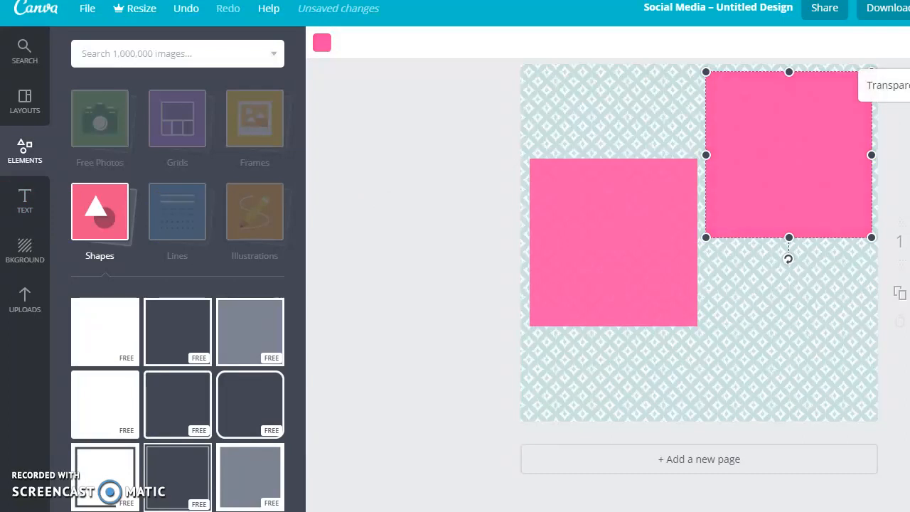
pyautogui.click(382, 178)
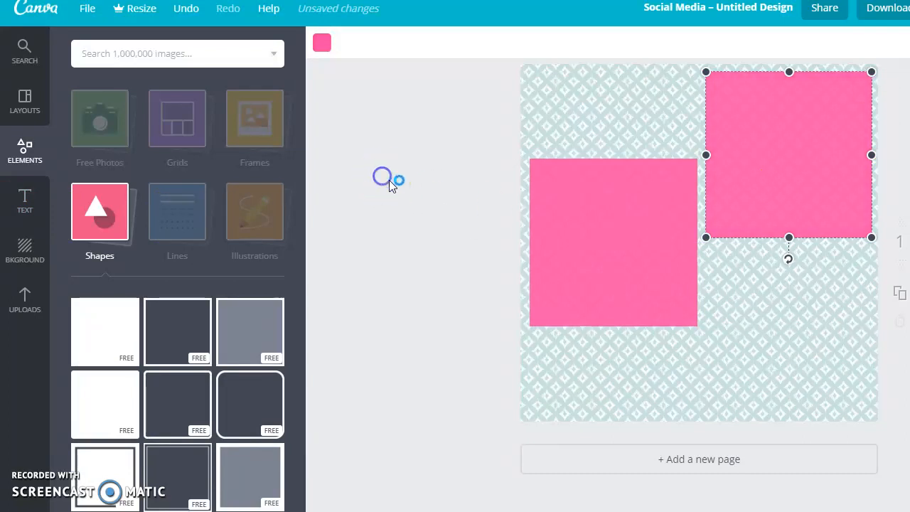
# - Add a third square shape and color it with the document pink
pyautogui.click(128, 333)
pyautogui.click(382, 195)
pyautogui.click(567, 117)
pyautogui.click(321, 45)
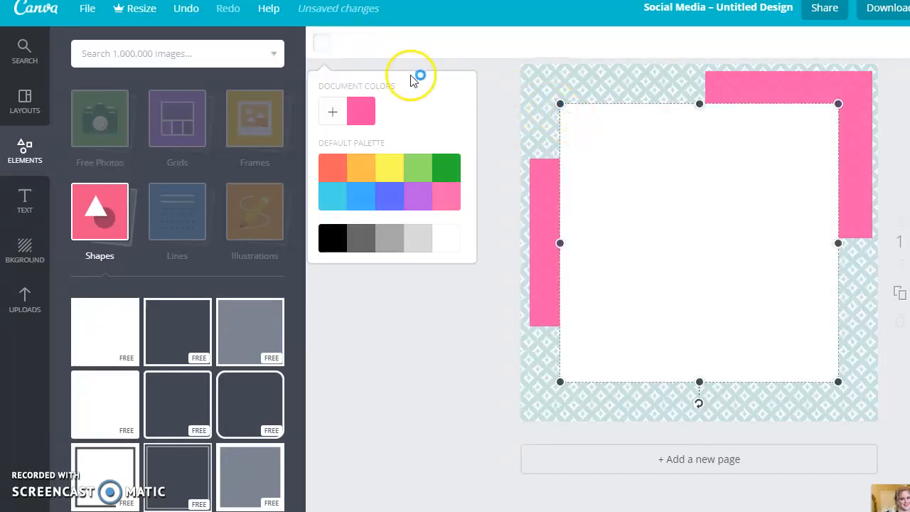
pyautogui.click(361, 111)
# - Resize the third square and place it in the bottom-right corner below the top-right square
pyautogui.moveTo(562, 102); pyautogui.dragTo(624, 168)
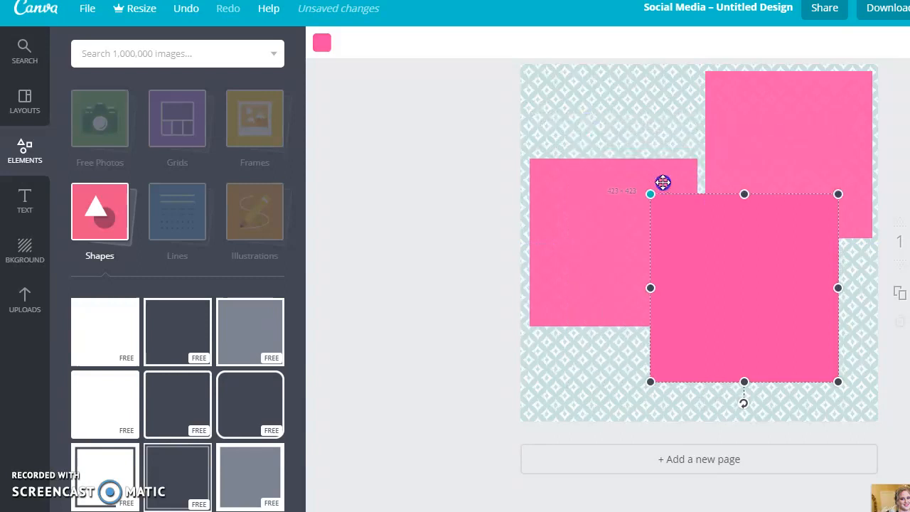
pyautogui.moveTo(711, 273); pyautogui.dragTo(772, 261)
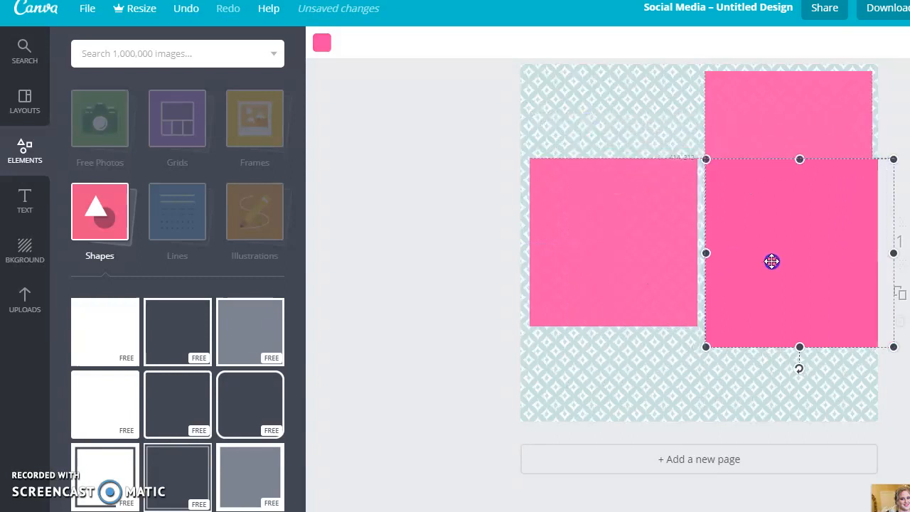
pyautogui.moveTo(890, 347); pyautogui.dragTo(864, 331)
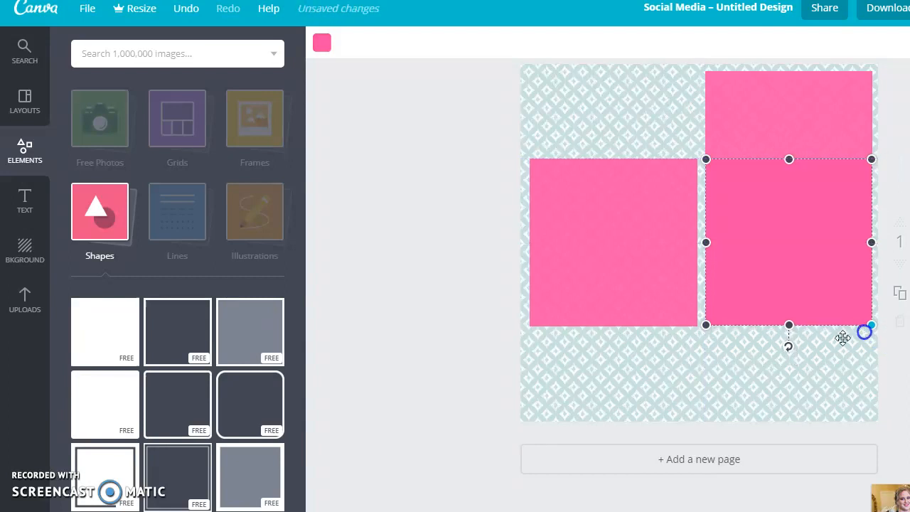
pyautogui.moveTo(784, 259); pyautogui.dragTo(791, 347)
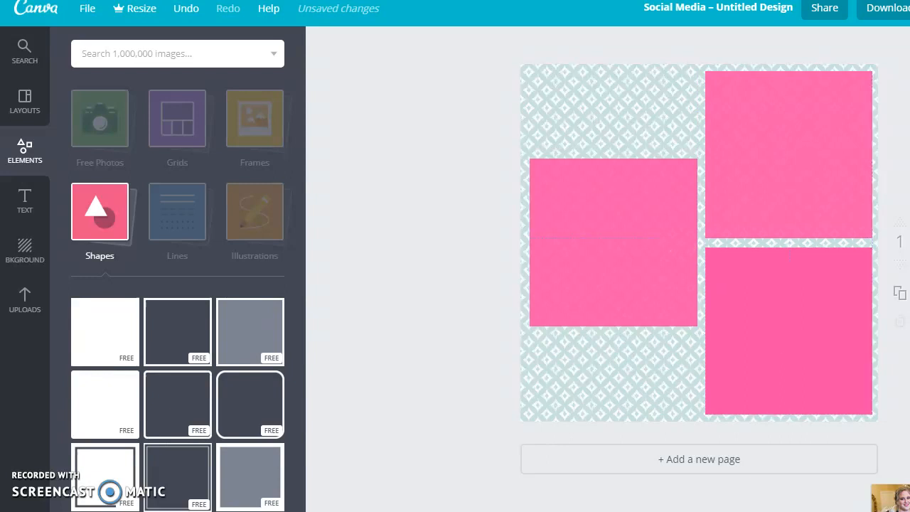
pyautogui.click(770, 289)
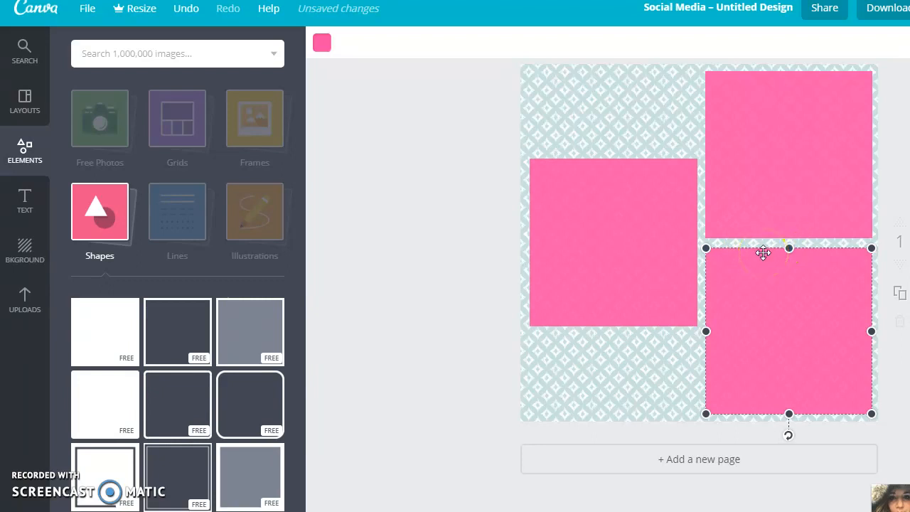
# - Add the uploaded tote bags photo to the design and fit it inside the left pink square
pyautogui.click(28, 304)
pyautogui.scroll(-1, 187, 359)
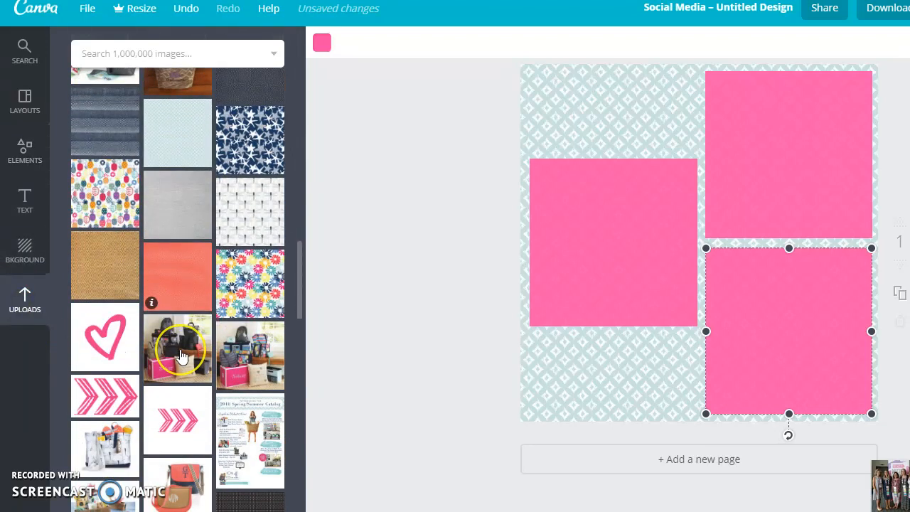
pyautogui.scroll(4, 182, 356)
pyautogui.scroll(3, 182, 356)
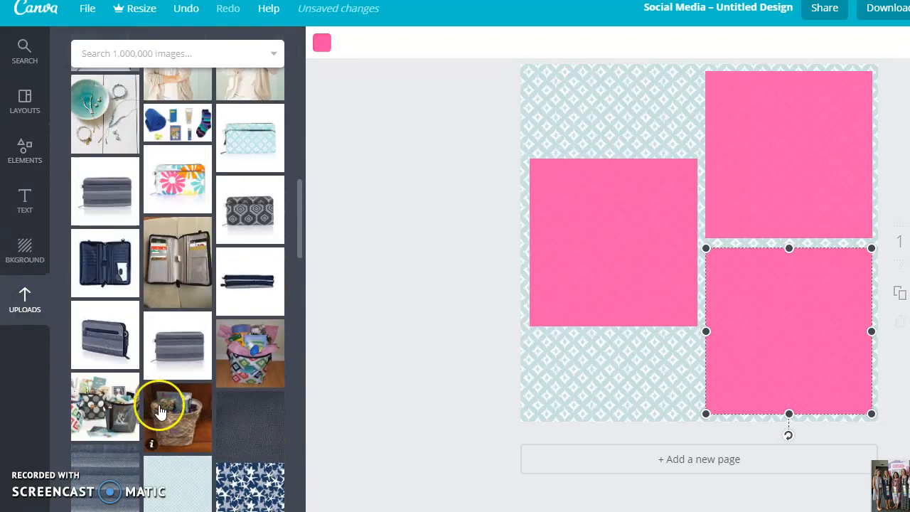
pyautogui.moveTo(91, 403); pyautogui.dragTo(577, 315)
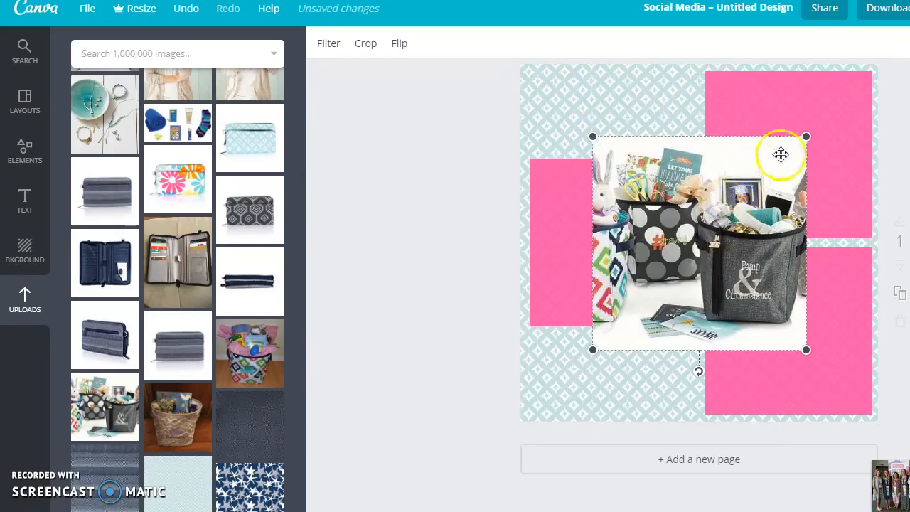
pyautogui.moveTo(805, 136); pyautogui.dragTo(754, 192)
pyautogui.moveTo(699, 257); pyautogui.dragTo(639, 234)
pyautogui.moveTo(694, 163); pyautogui.dragTo(687, 170)
pyautogui.moveTo(625, 216); pyautogui.dragTo(630, 217)
pyautogui.click(417, 266)
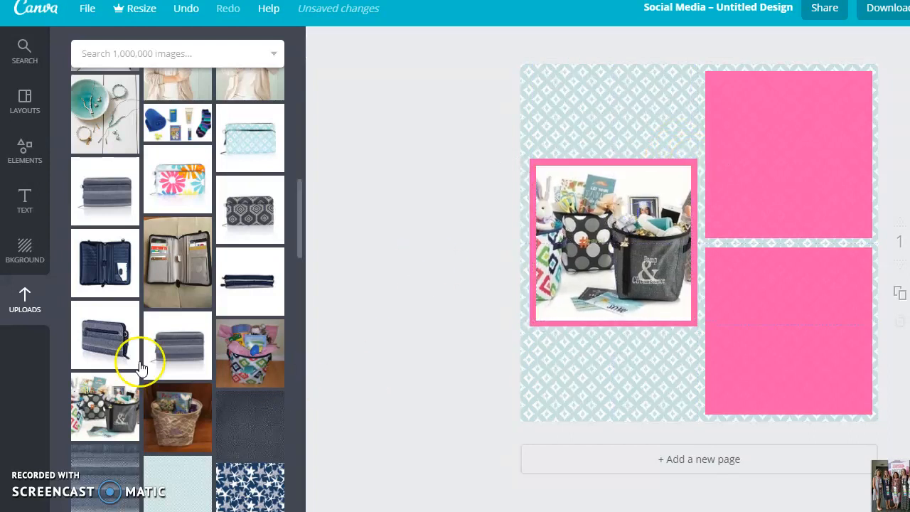
# - Add the uploaded patterned tote basket photo and resize it into the top-right pink square
pyautogui.moveTo(235, 346); pyautogui.dragTo(782, 132)
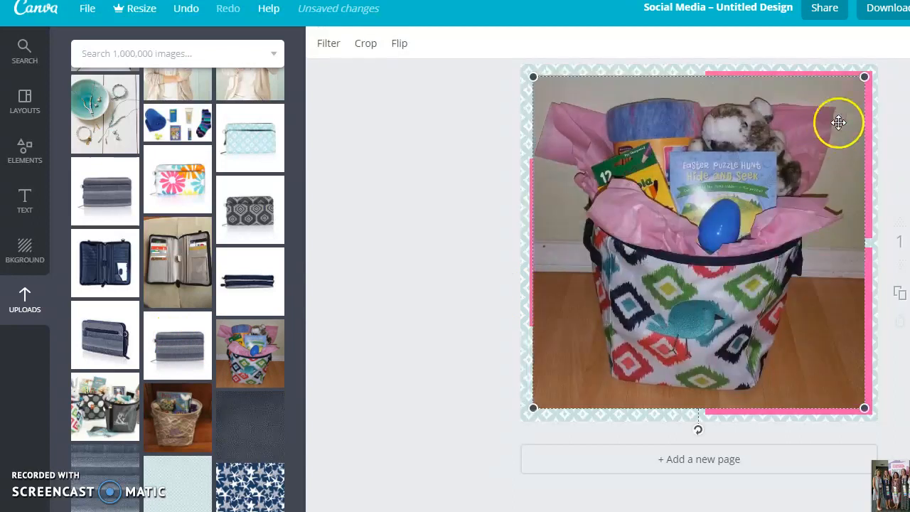
pyautogui.moveTo(864, 76); pyautogui.dragTo(695, 253)
pyautogui.moveTo(638, 316); pyautogui.dragTo(814, 151)
pyautogui.moveTo(869, 80); pyautogui.dragTo(869, 83)
pyautogui.moveTo(832, 130); pyautogui.dragTo(839, 124)
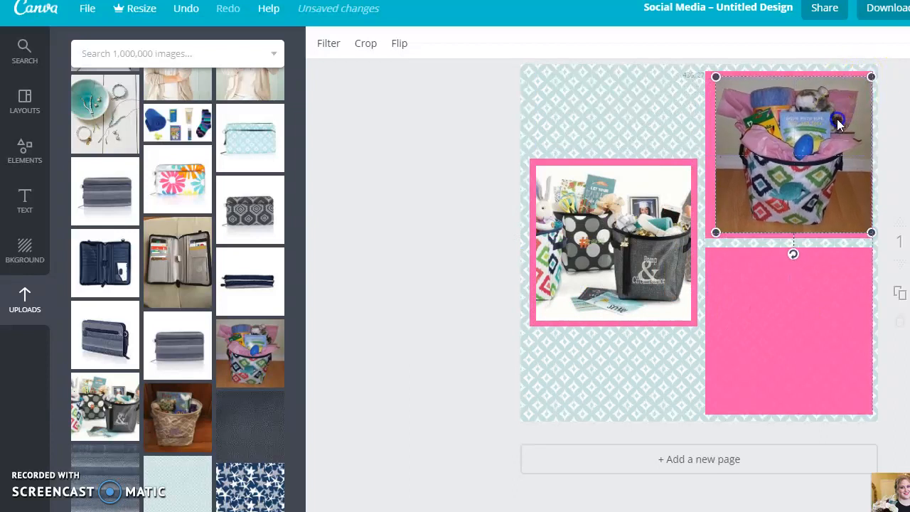
pyautogui.moveTo(871, 76); pyautogui.dragTo(864, 82)
pyautogui.click(819, 106)
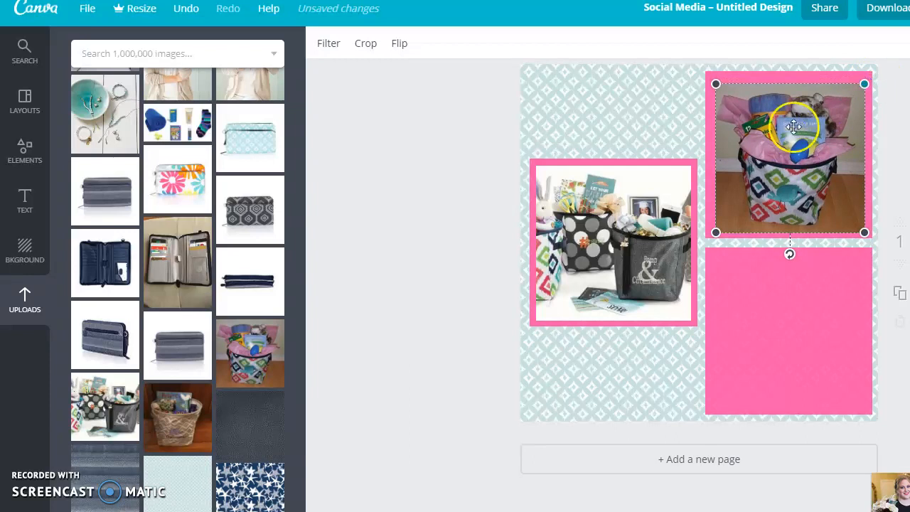
# - Adjust the top-right photo's size and position so it sits evenly inside its pink border
pyautogui.moveTo(800, 122); pyautogui.dragTo(800, 120)
pyautogui.moveTo(861, 224); pyautogui.dragTo(864, 230)
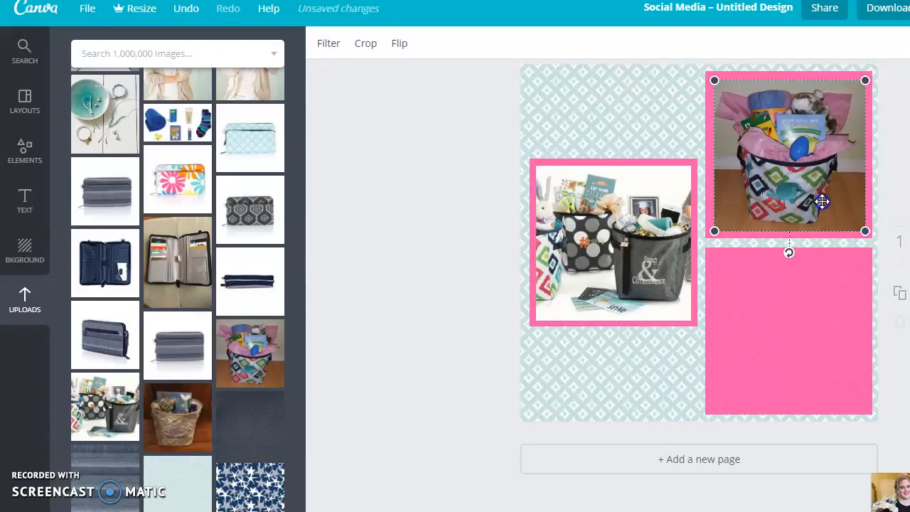
pyautogui.moveTo(822, 203); pyautogui.dragTo(824, 200)
pyautogui.moveTo(797, 139); pyautogui.dragTo(790, 140)
pyautogui.click(559, 136)
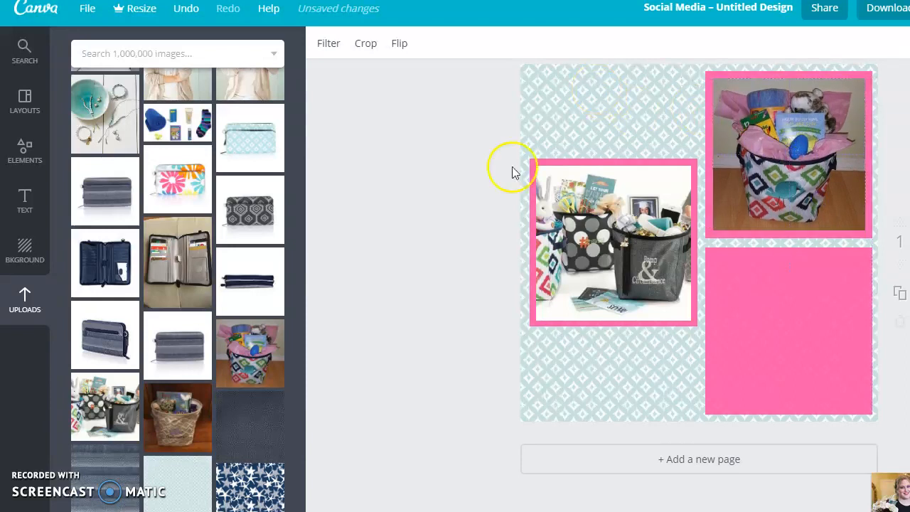
# - Add the uploaded wicker basket photo and fit it inside the bottom-right pink square
pyautogui.click(182, 427)
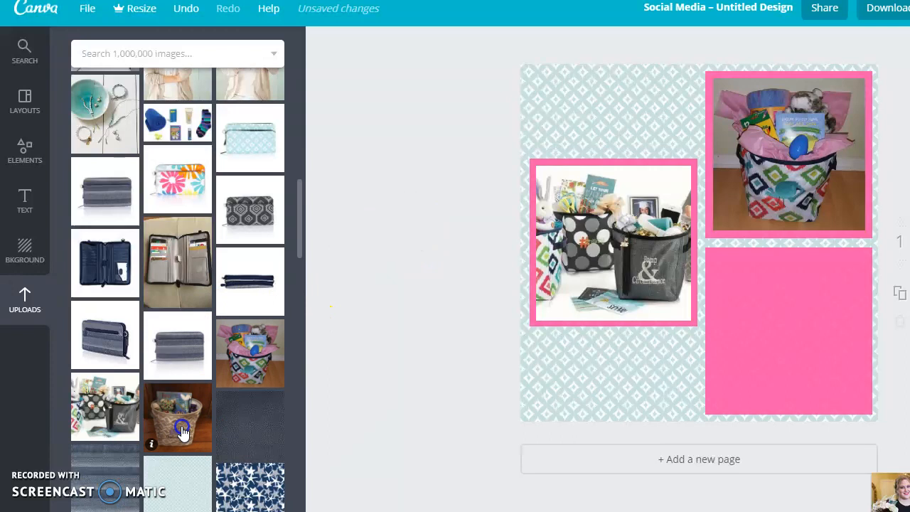
pyautogui.moveTo(748, 199); pyautogui.dragTo(793, 162)
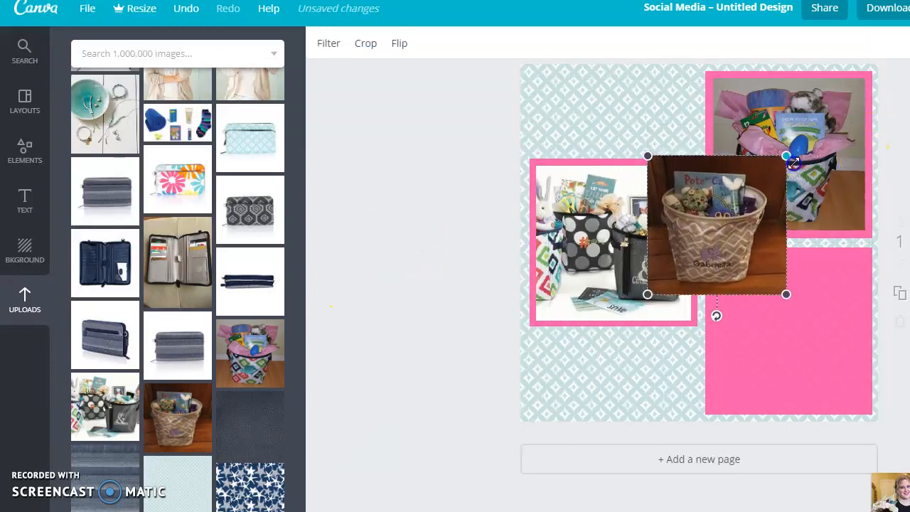
pyautogui.moveTo(741, 224); pyautogui.dragTo(805, 334)
pyautogui.moveTo(855, 268); pyautogui.dragTo(866, 257)
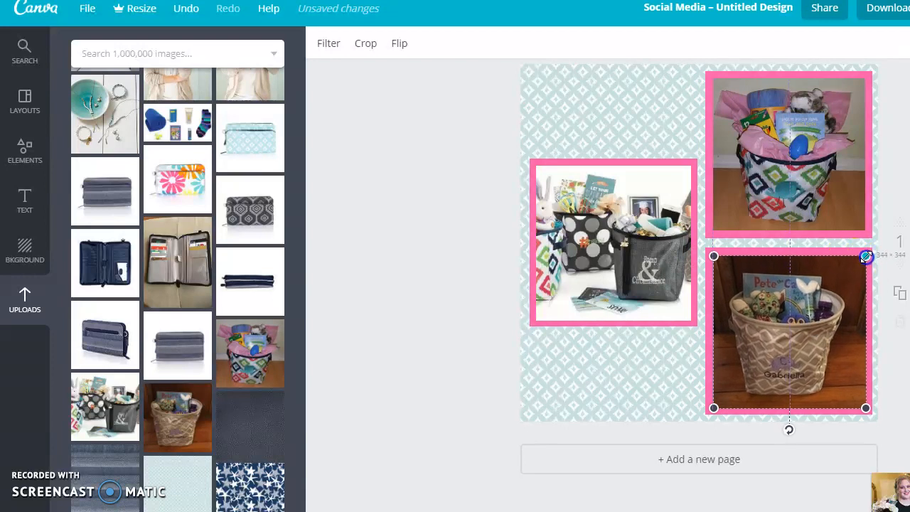
pyautogui.click(658, 366)
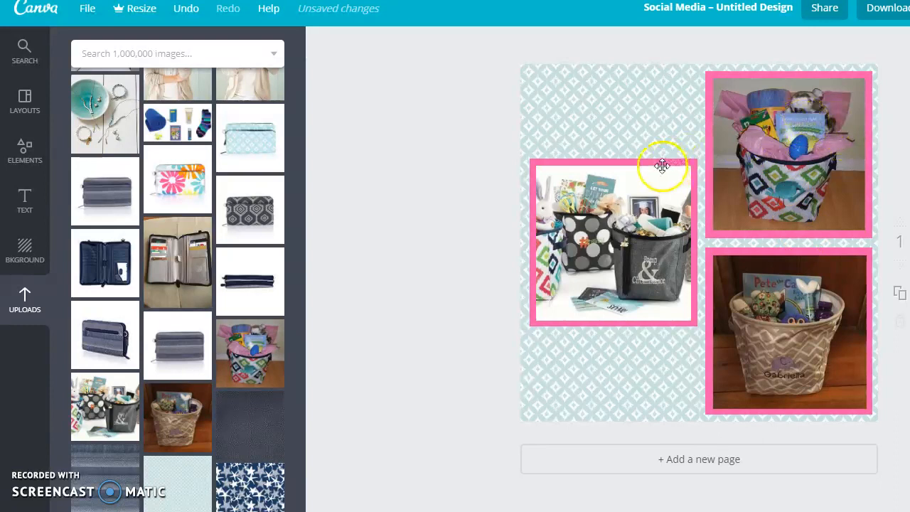
# - Add a heading reading 'Easter Basket Ideas' on two lines and move it to the top-left corner
pyautogui.click(30, 202)
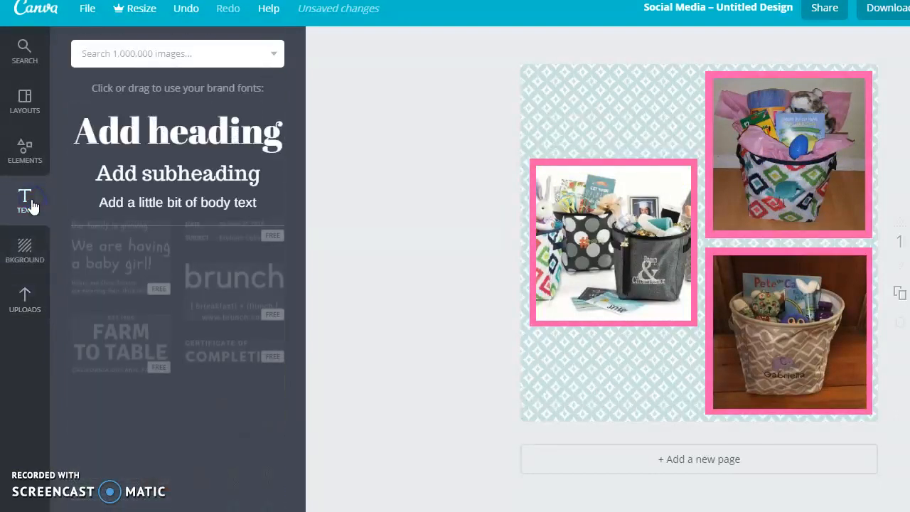
pyautogui.moveTo(136, 126); pyautogui.dragTo(697, 290)
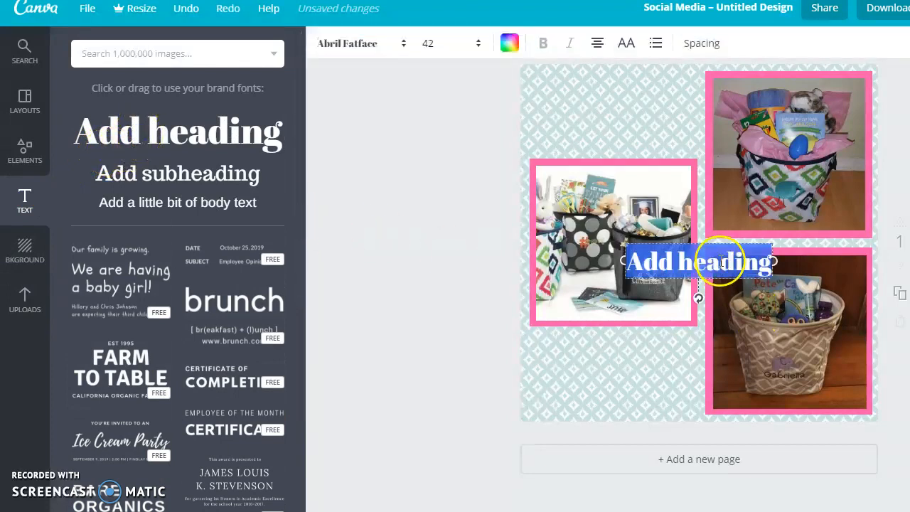
pyautogui.write('Easter Basket Ideas')
pyautogui.click(751, 263)
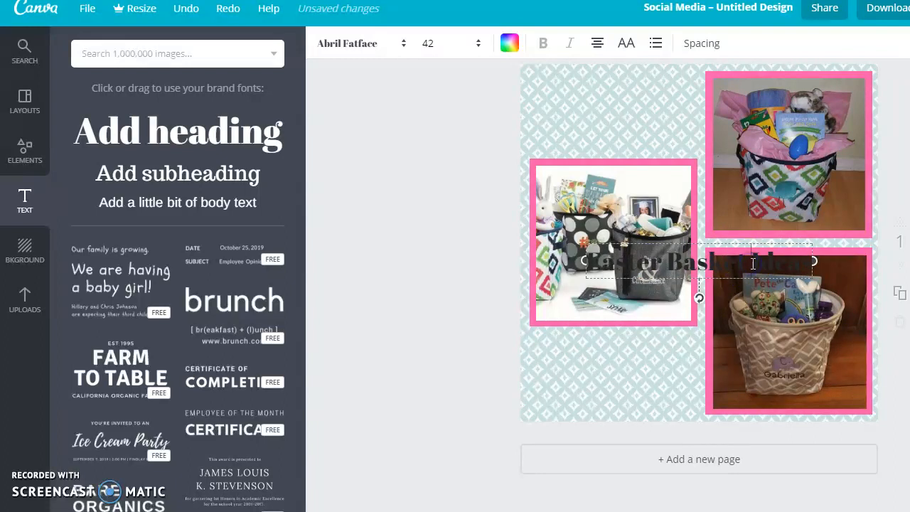
pyautogui.press('Return')
pyautogui.moveTo(707, 267); pyautogui.dragTo(548, 250)
# - Change the heading font to Playlist Script
pyautogui.click(398, 43)
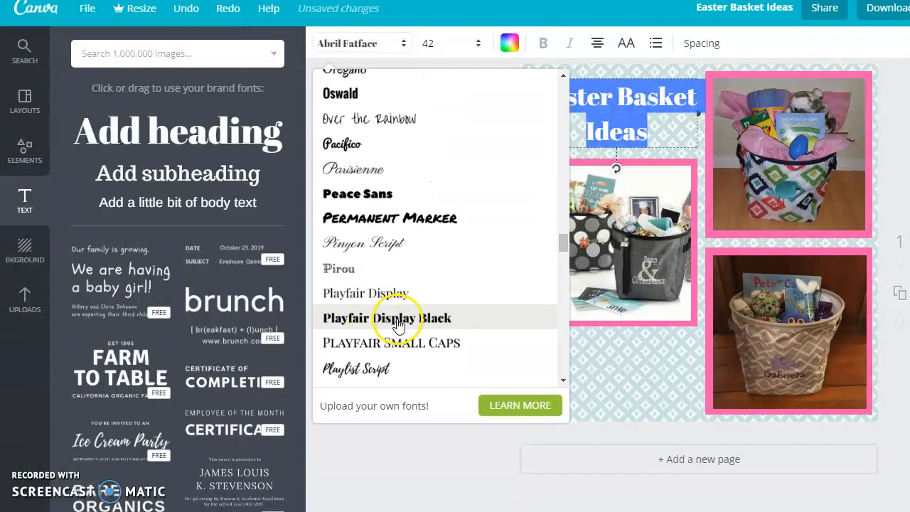
pyautogui.click(362, 367)
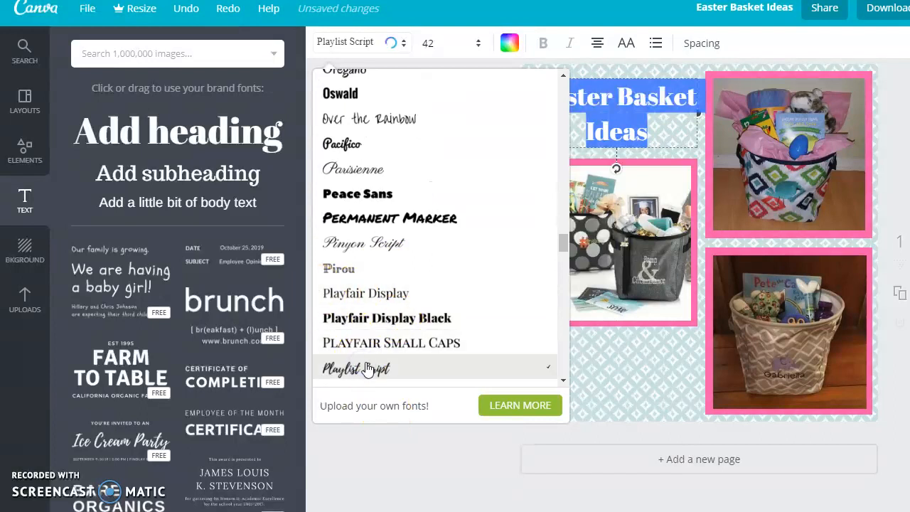
pyautogui.click(350, 352)
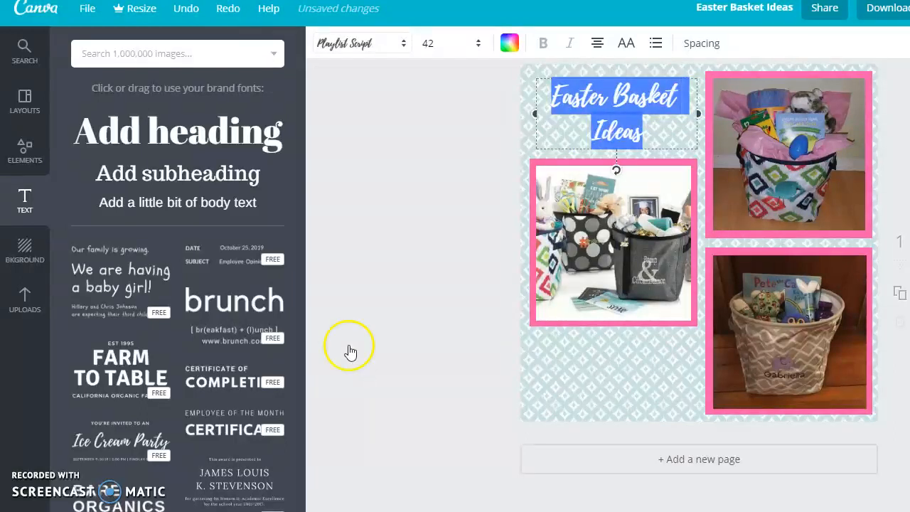
# - Color the heading text with the document pink
pyautogui.click(509, 42)
pyautogui.click(547, 113)
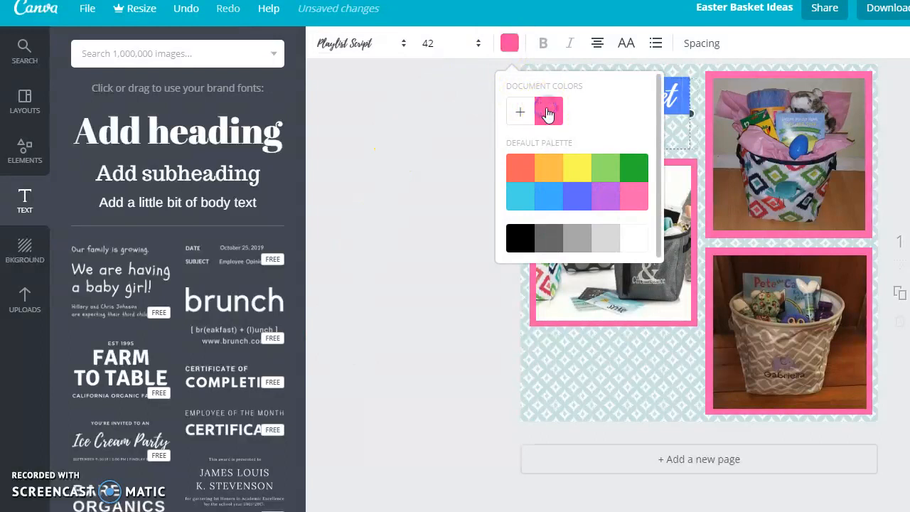
pyautogui.click(413, 156)
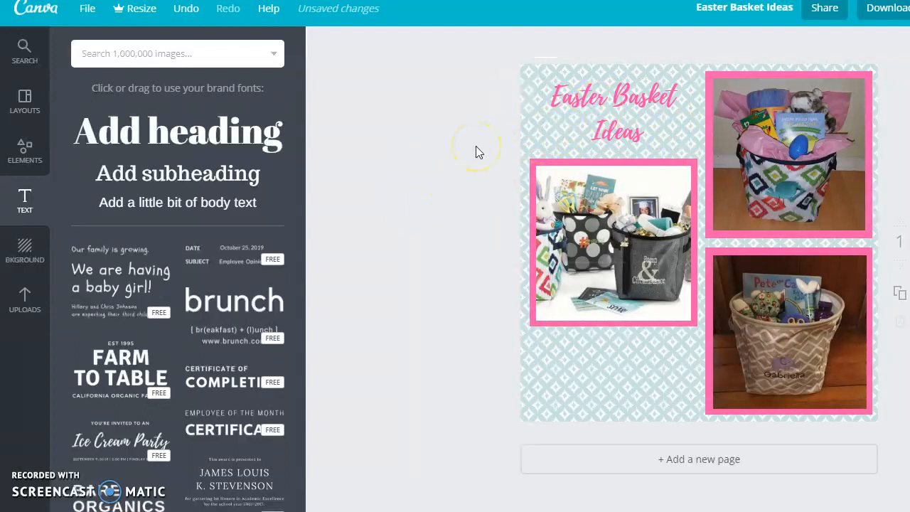
# - Add a subheading below the left photo reading 'Add personalization to make the basket Egg-stra special!'
pyautogui.click(163, 176)
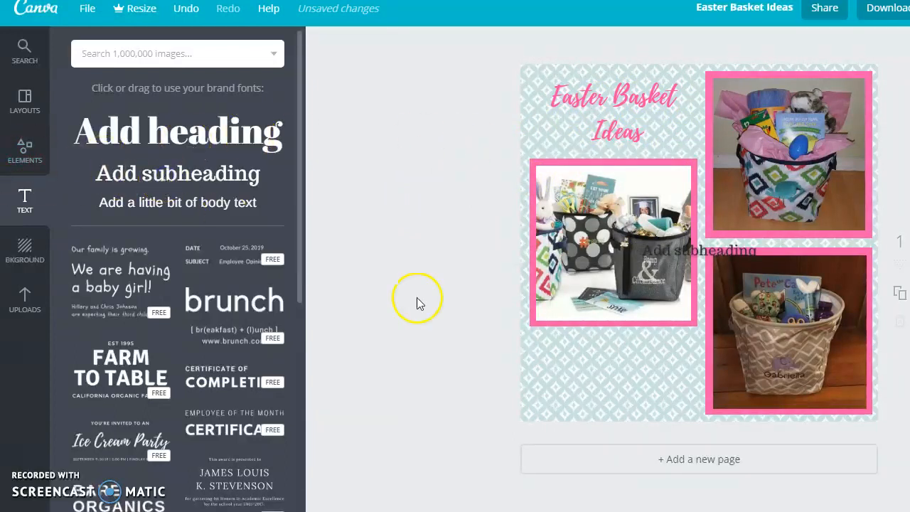
pyautogui.click(700, 256)
pyautogui.moveTo(704, 263); pyautogui.dragTo(620, 353)
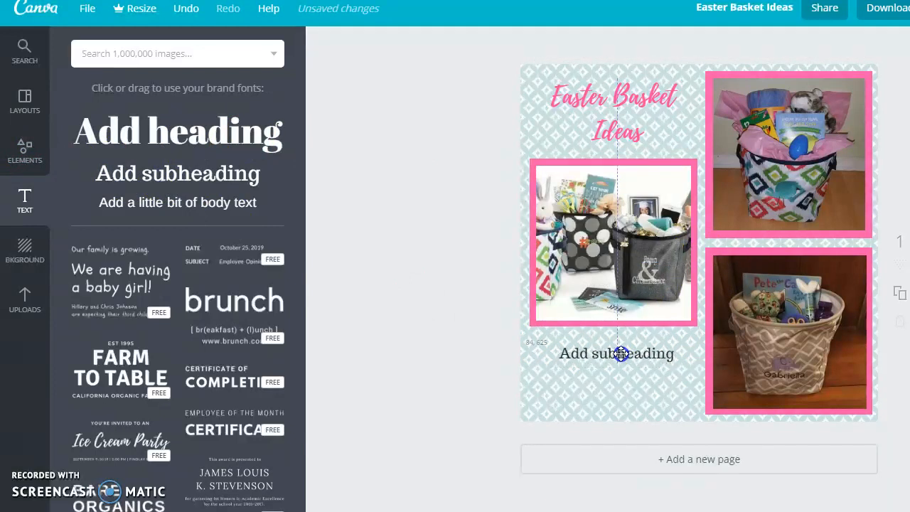
pyautogui.doubleClick(622, 353)
pyautogui.write('Ad')
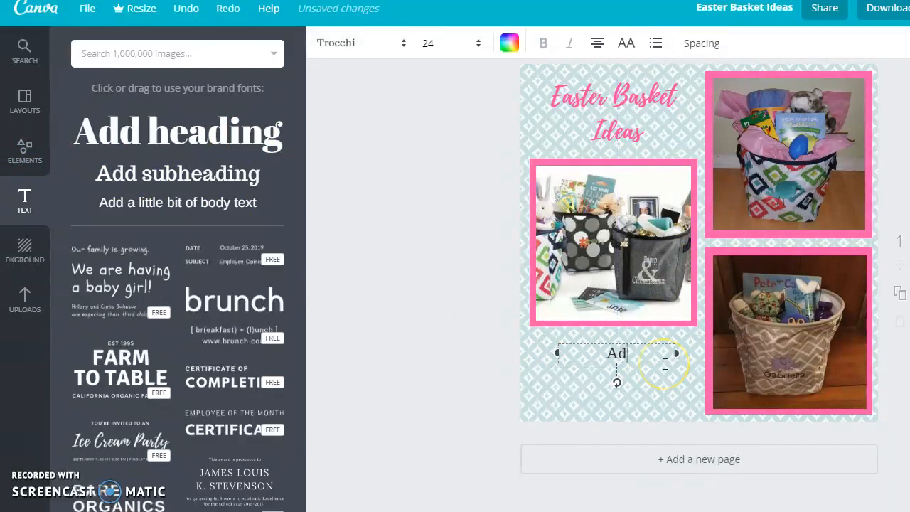
pyautogui.write('d persona')
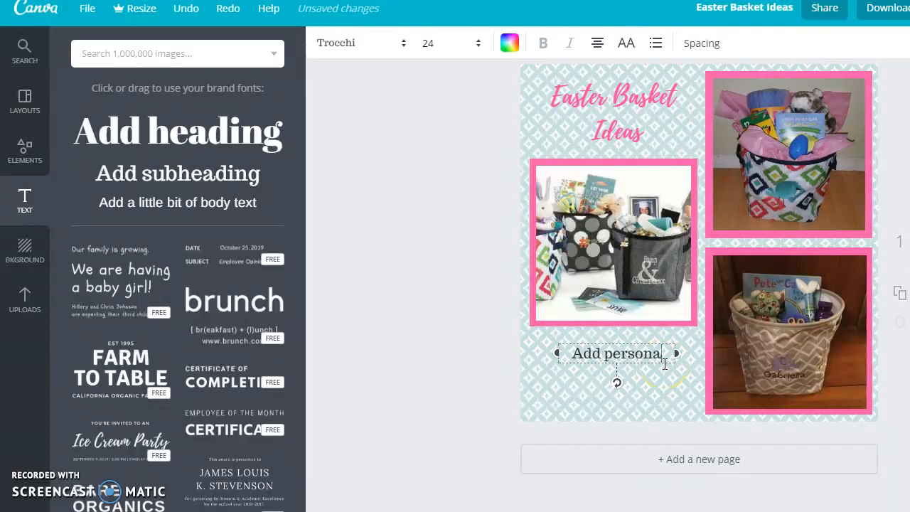
pyautogui.write('lization to')
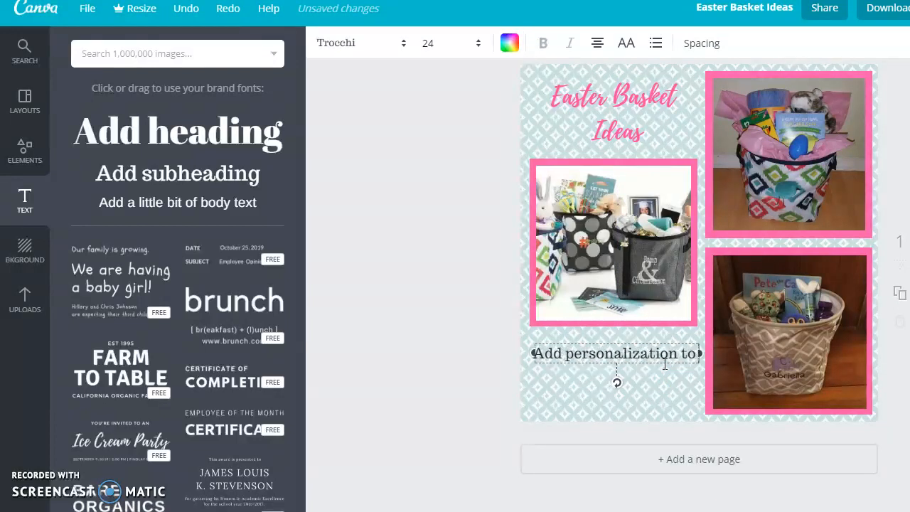
pyautogui.write(' make the basket')
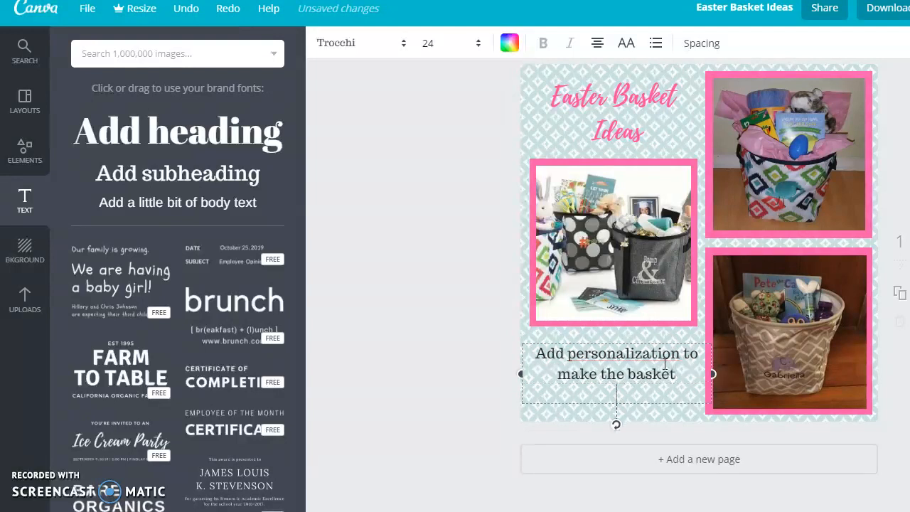
pyautogui.write(' Egg-stra special')
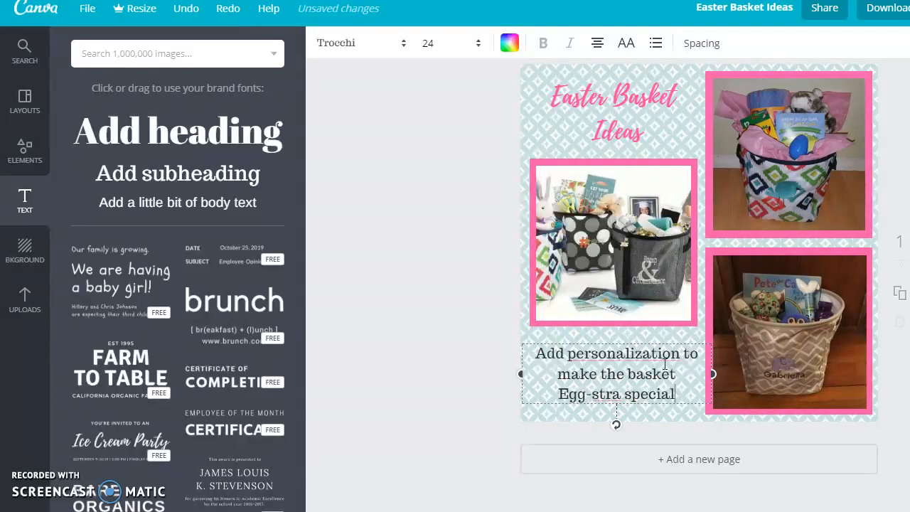
pyautogui.write('!')
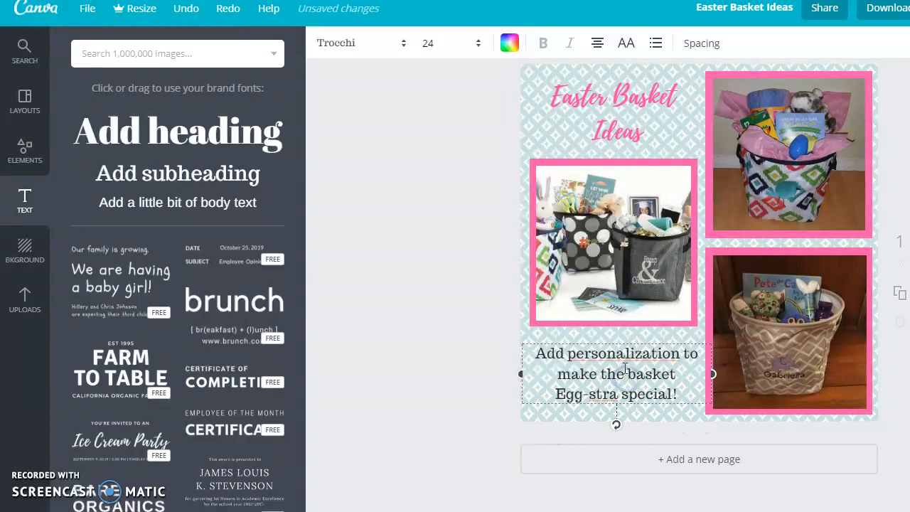
# - Replace 'the' with 'your' in the subheading text
pyautogui.press('BackSpace')
pyautogui.press('BackSpace')
pyautogui.press('BackSpace')
pyautogui.write('your')
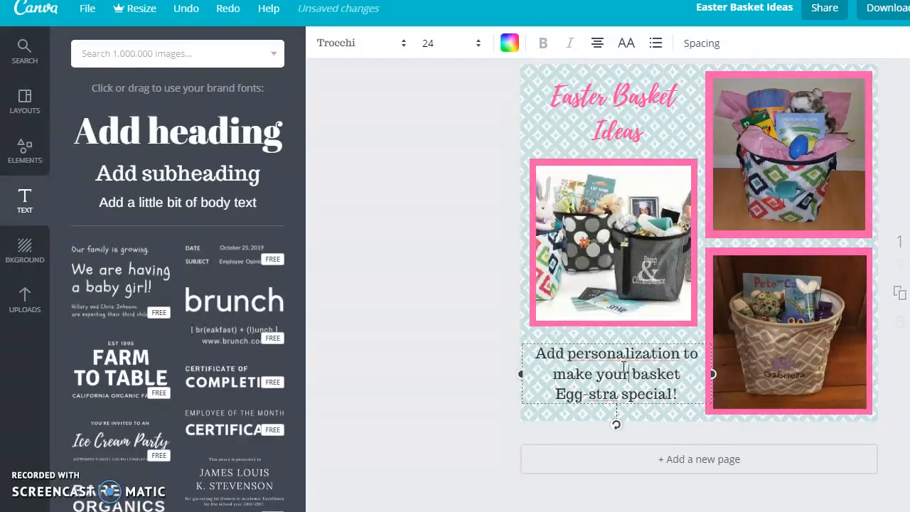
# - Color all of the subheading text with the document pink
pyautogui.moveTo(678, 394); pyautogui.dragTo(541, 350)
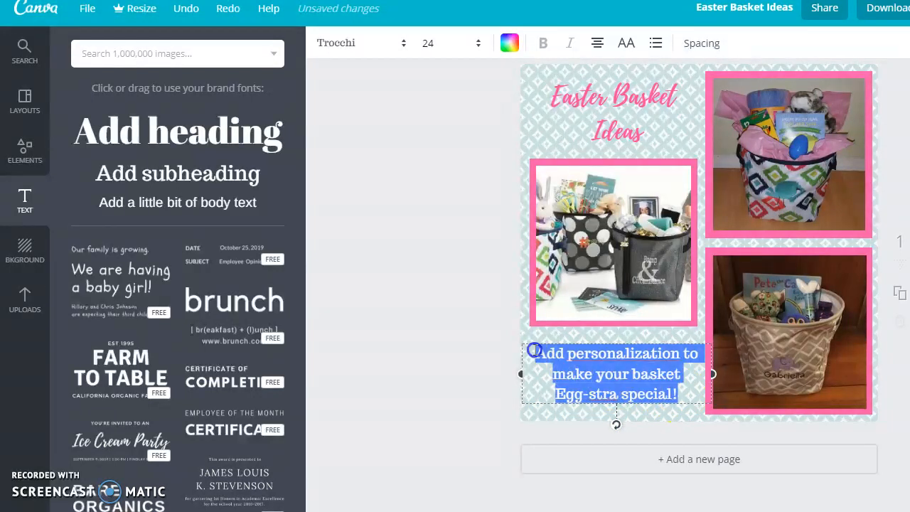
pyautogui.click(508, 43)
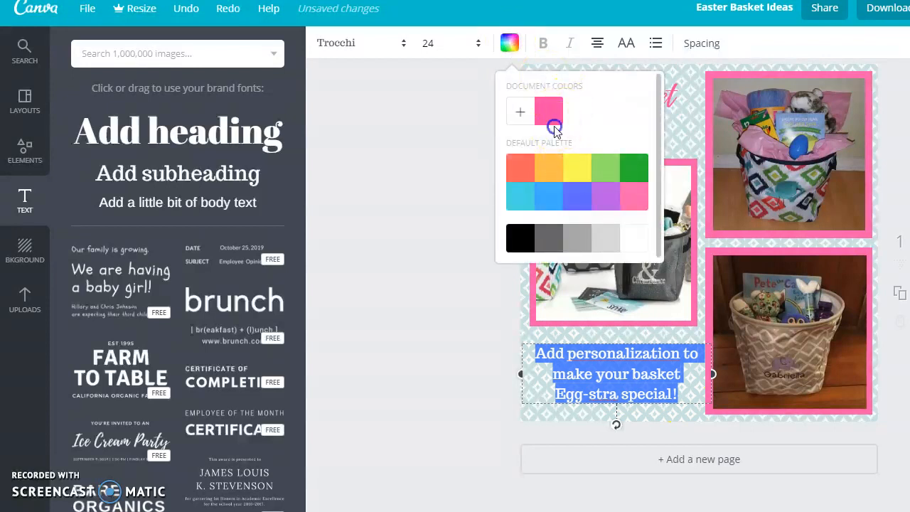
pyautogui.click(553, 118)
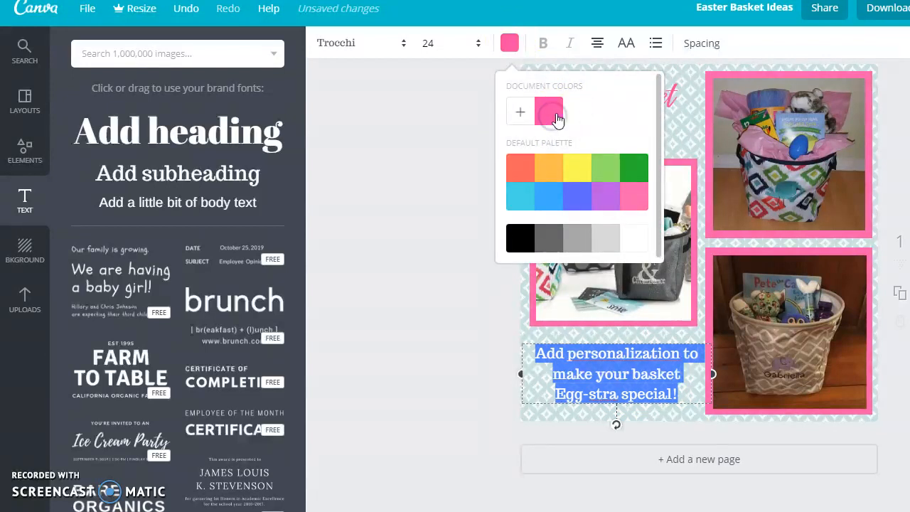
# - Change the subheading font to Glass Antiqua at size 32 and nudge the text slightly upward
pyautogui.click(400, 44)
pyautogui.moveTo(560, 91); pyautogui.dragTo(545, 175)
pyautogui.click(372, 230)
pyautogui.click(479, 46)
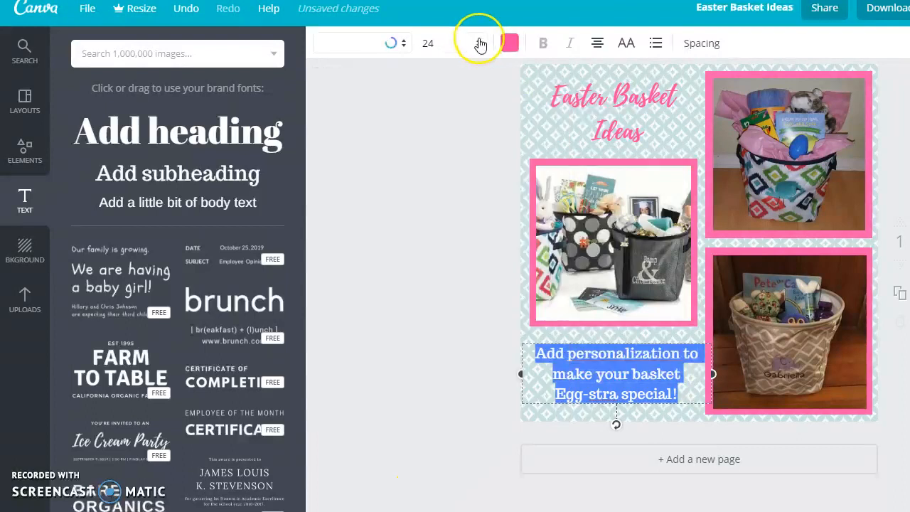
pyautogui.click(479, 44)
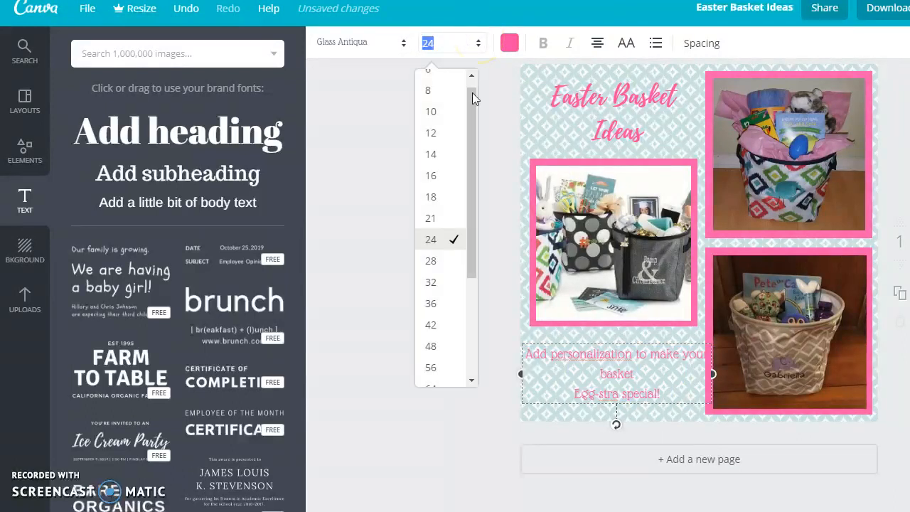
pyautogui.click(431, 282)
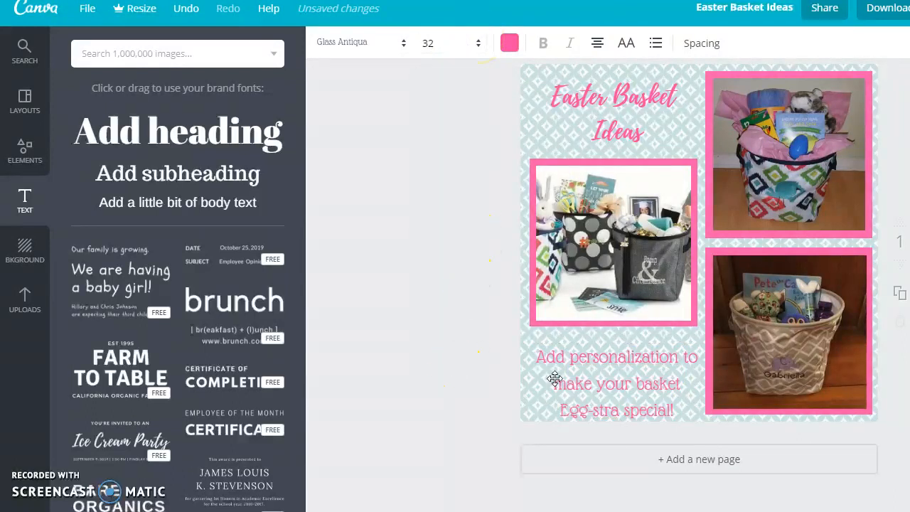
pyautogui.moveTo(595, 390); pyautogui.dragTo(594, 380)
pyautogui.click(425, 376)
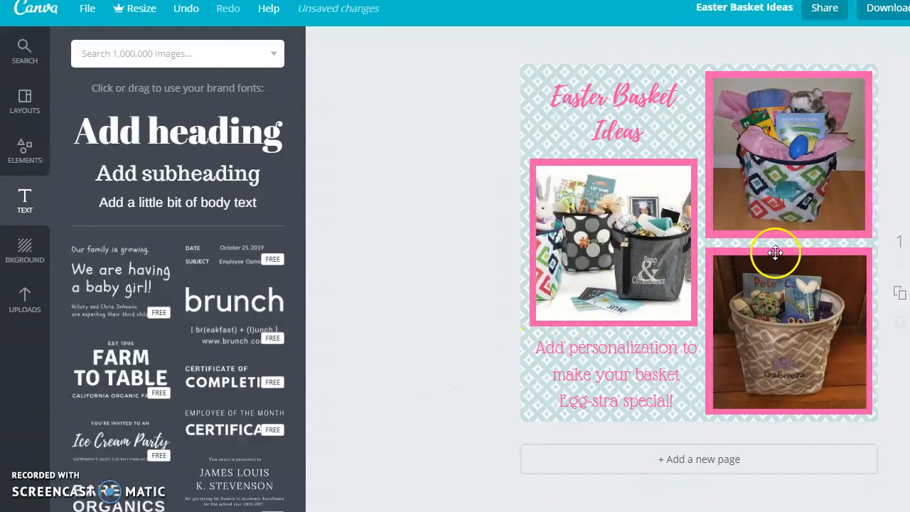
# - Add a new subheading text box between the two right photos reading '#bossbabebaglady'
pyautogui.moveTo(775, 251); pyautogui.dragTo(775, 249)
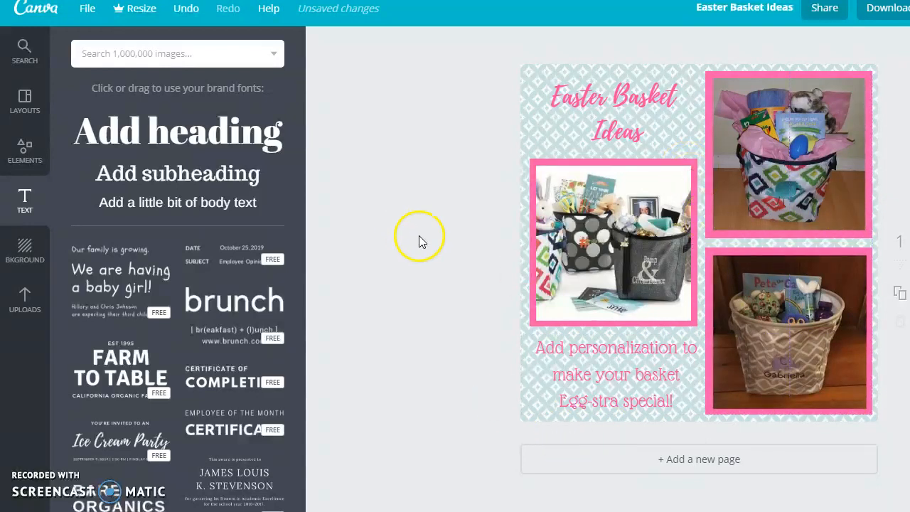
pyautogui.click(171, 171)
pyautogui.moveTo(171, 176); pyautogui.dragTo(700, 262)
pyautogui.press('BackSpace')
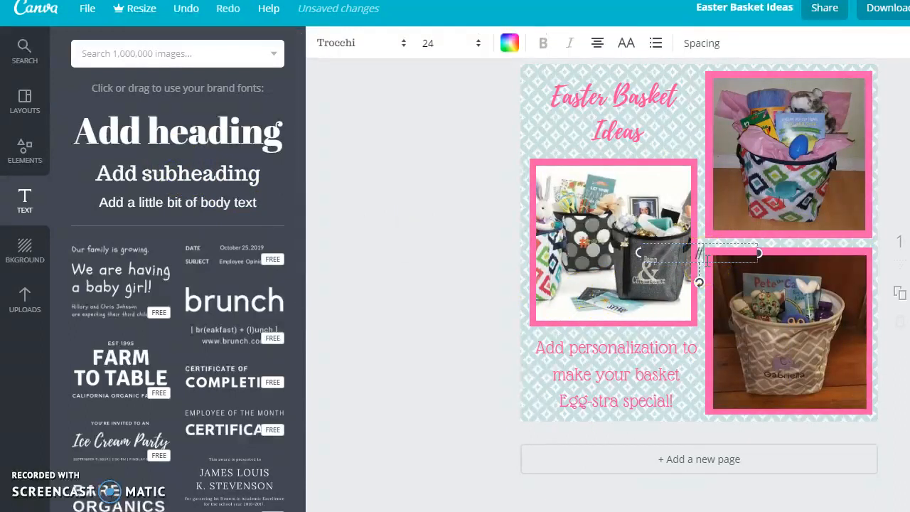
pyautogui.write('bossbabebaglady')
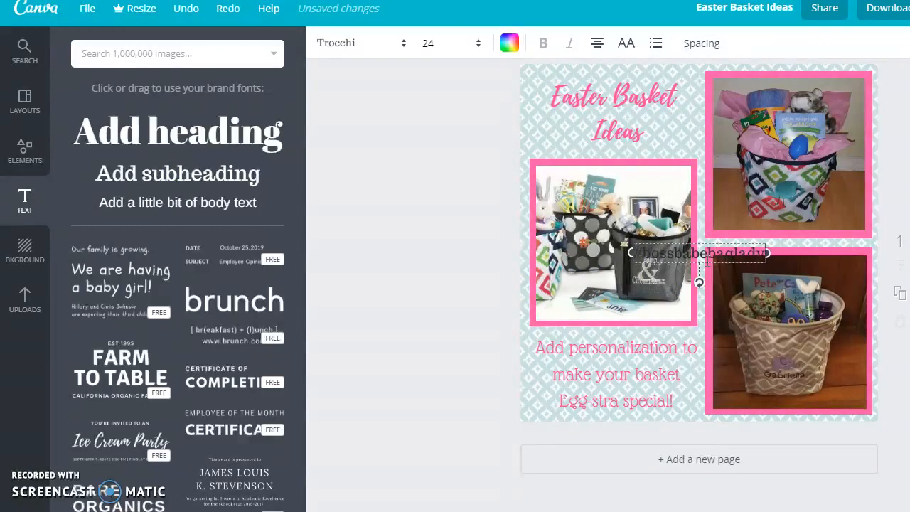
# - Set the hashtag text to the Glass Antiqua font and a custom dark navy colour
pyautogui.moveTo(763, 257); pyautogui.dragTo(740, 257)
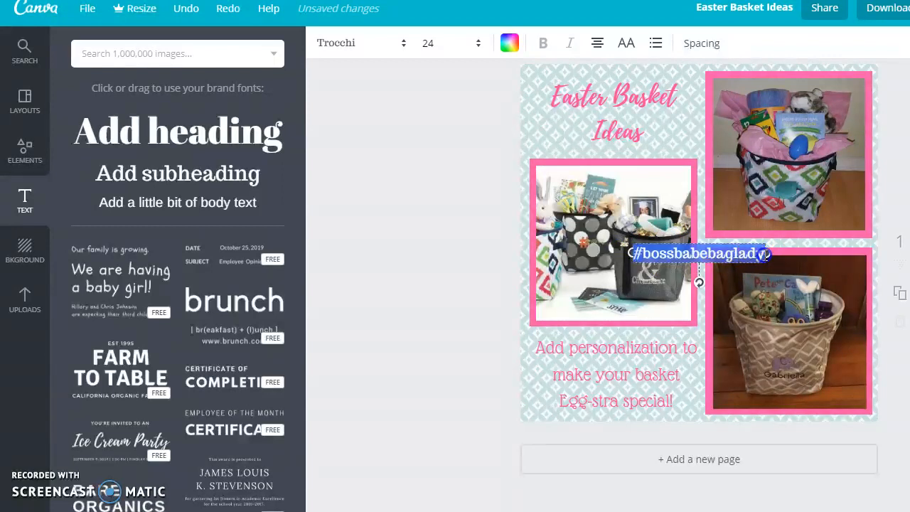
pyautogui.click(402, 44)
pyautogui.click(380, 108)
pyautogui.click(504, 47)
pyautogui.click(580, 197)
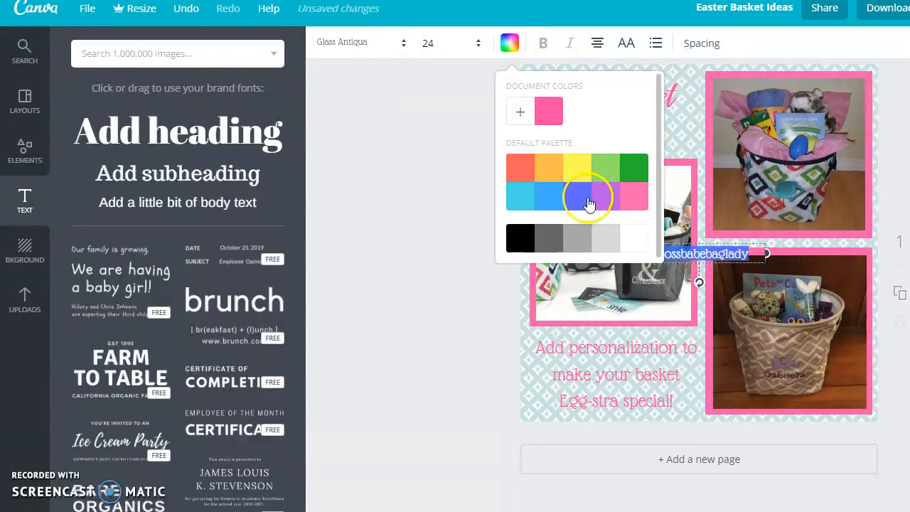
pyautogui.click(522, 118)
pyautogui.moveTo(546, 275); pyautogui.dragTo(602, 275)
pyautogui.click(523, 277)
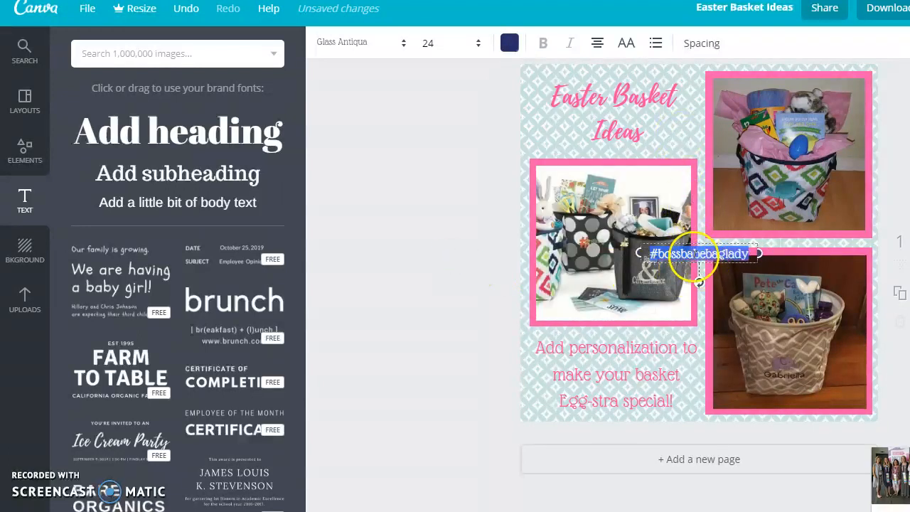
# - Move the hashtag below the lower-right photo and shift that photo slightly upward to make room
pyautogui.moveTo(701, 254); pyautogui.dragTo(791, 417)
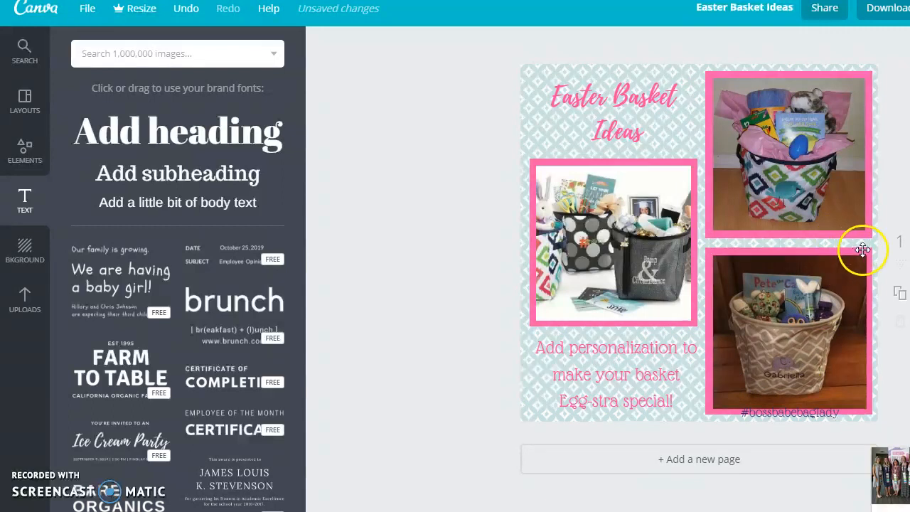
pyautogui.moveTo(865, 247); pyautogui.dragTo(864, 244)
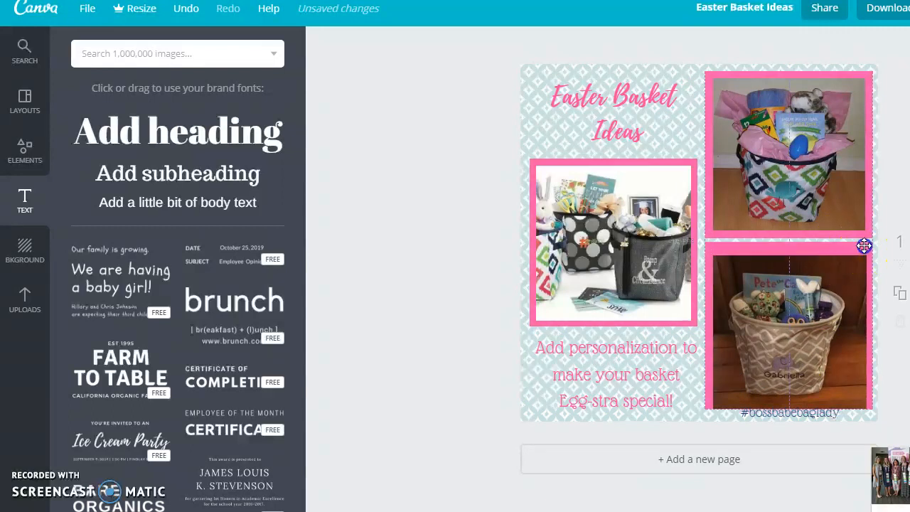
pyautogui.moveTo(797, 319); pyautogui.dragTo(796, 313)
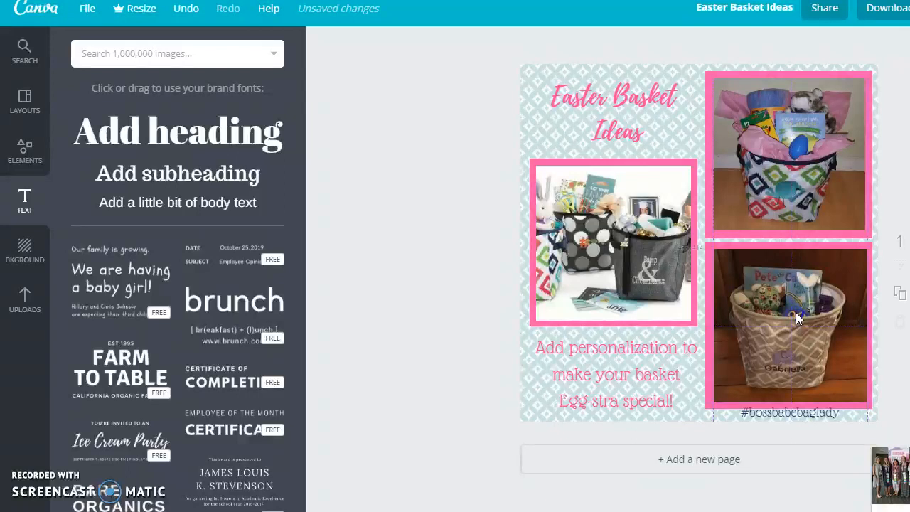
pyautogui.click(796, 413)
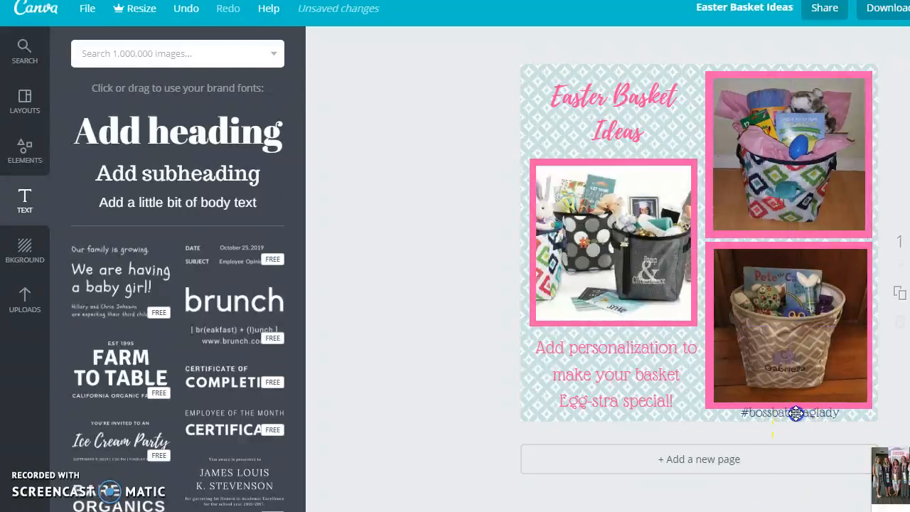
pyautogui.moveTo(798, 415); pyautogui.dragTo(802, 416)
pyautogui.click(453, 408)
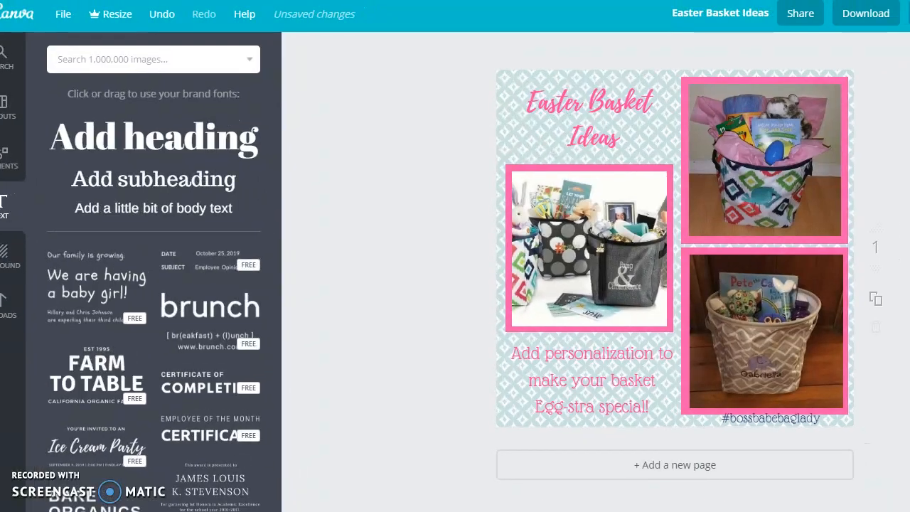
# - Download the design as a PNG (Recommended) file and close the download dialog
pyautogui.click(882, 14)
pyautogui.click(848, 90)
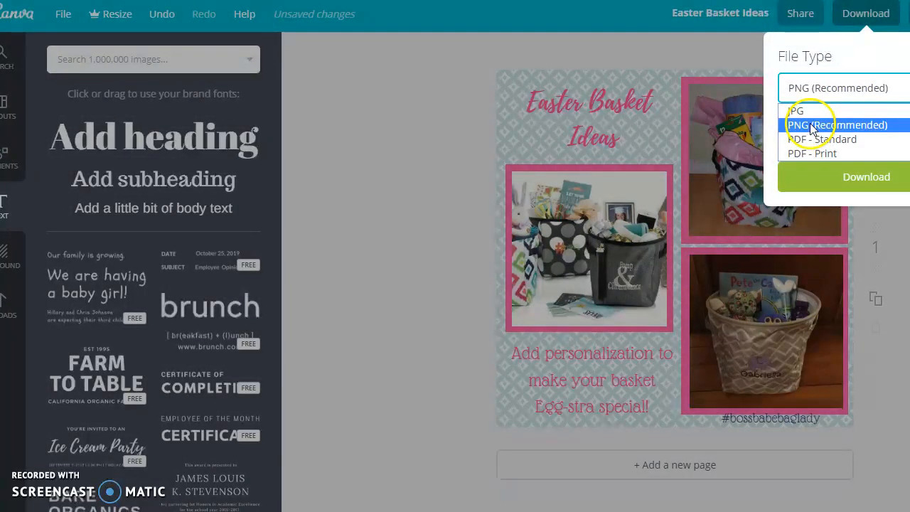
pyautogui.click(808, 124)
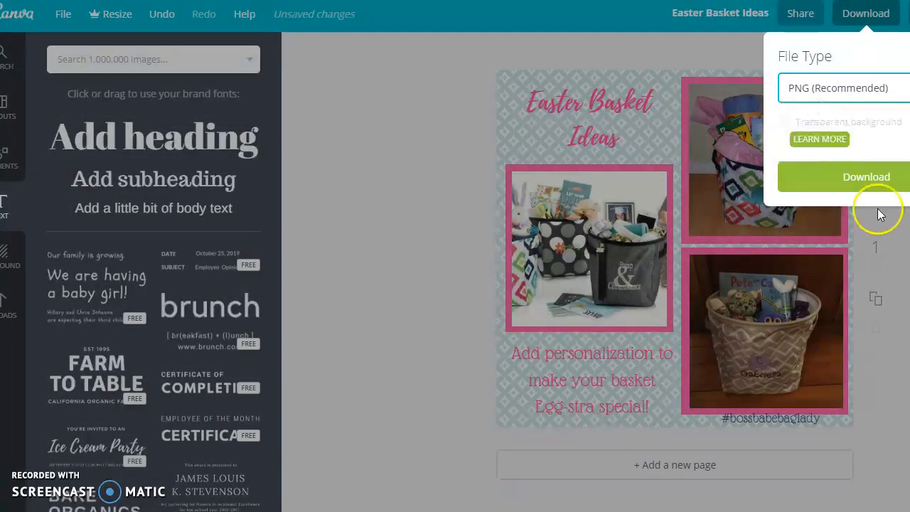
pyautogui.click(881, 182)
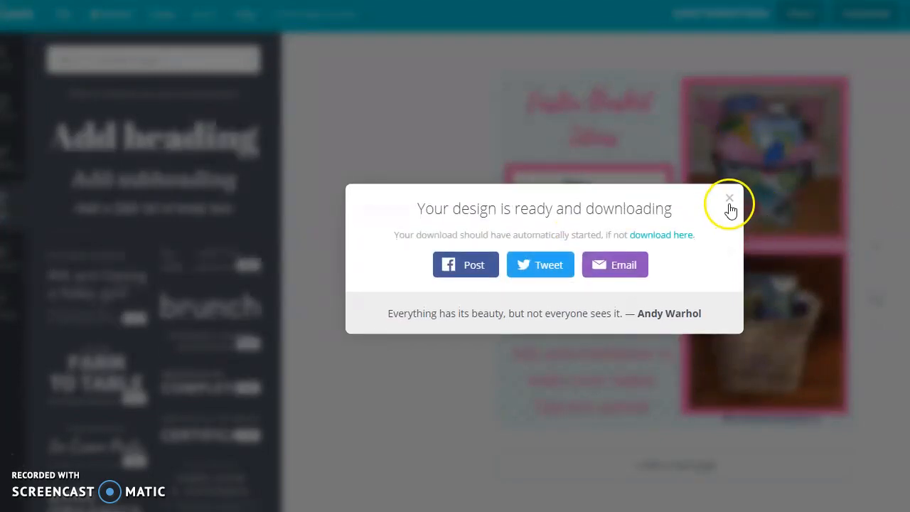
pyautogui.click(729, 202)
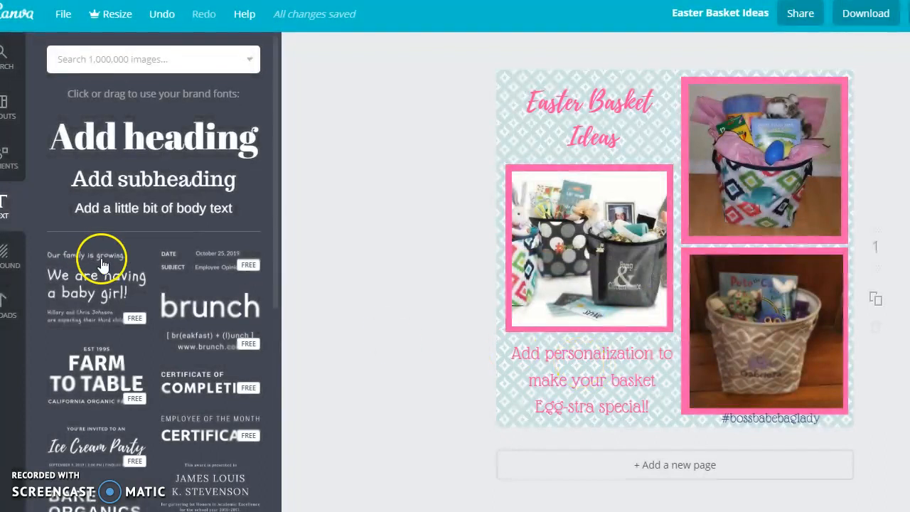